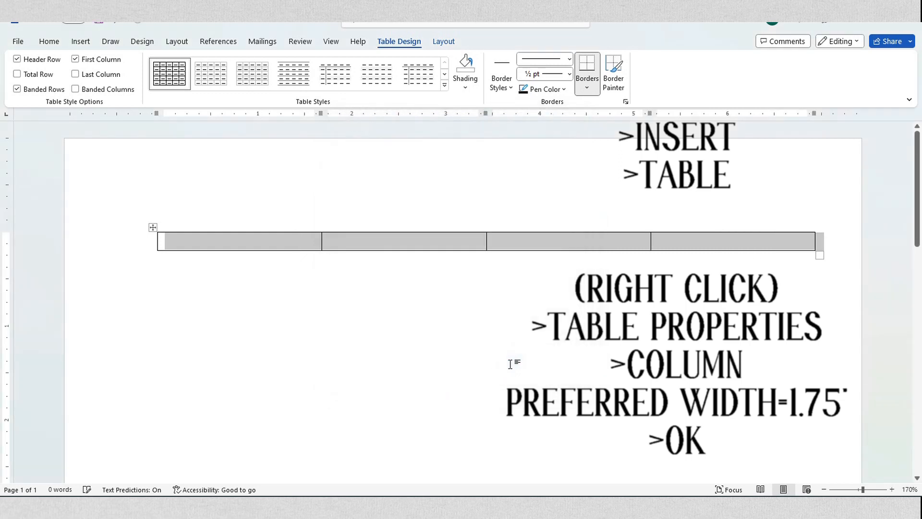
Step: Move the one-row, four-column table left so it sits centred between the page edges
left_click_drag(153, 227, 128, 227)
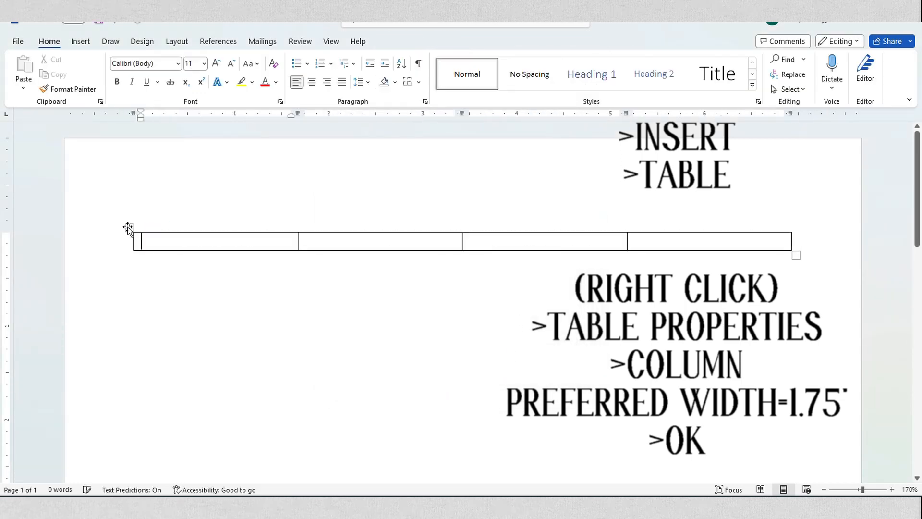
left_click(146, 242)
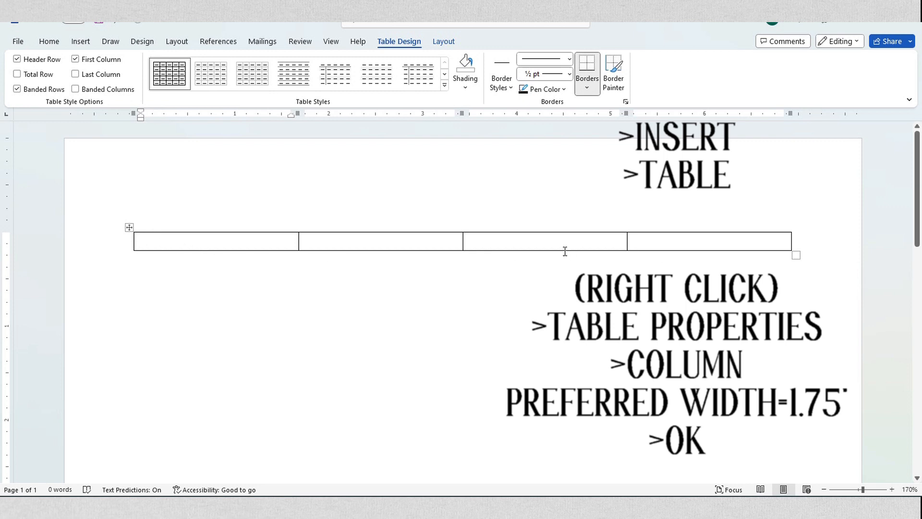
Step: Stretch the table row's height down to the bottom of the page
left_click_drag(564, 249, 563, 330)
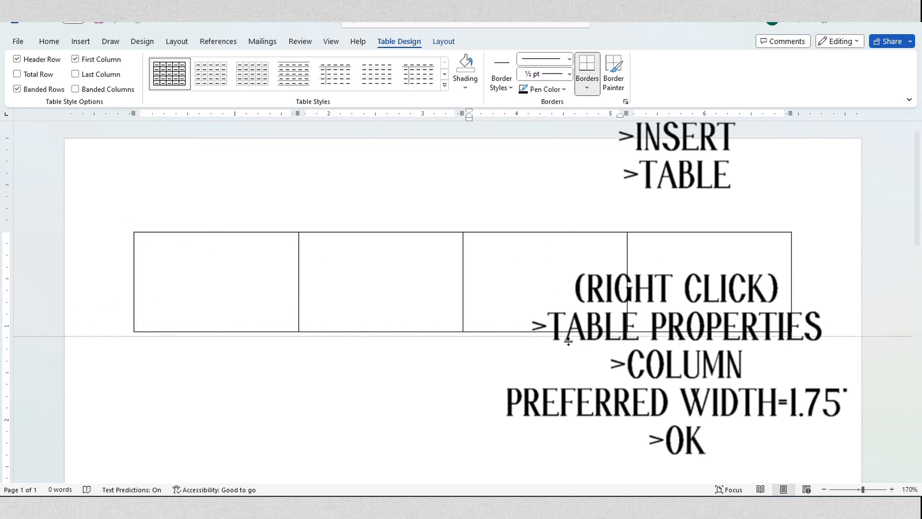
left_click(824, 489)
left_click(824, 489)
left_click(824, 489)
left_click(824, 490)
left_click(824, 489)
left_click(824, 489)
left_click(824, 490)
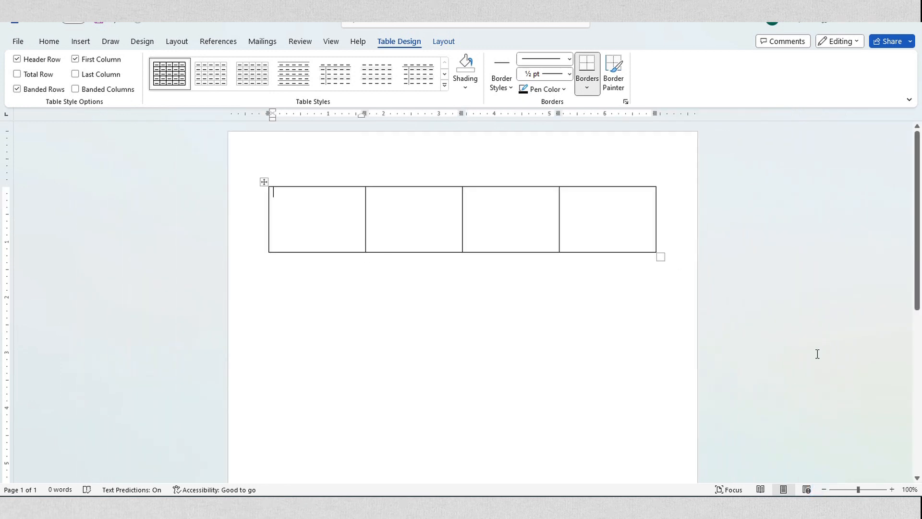
scroll(921, 233, "down", 3)
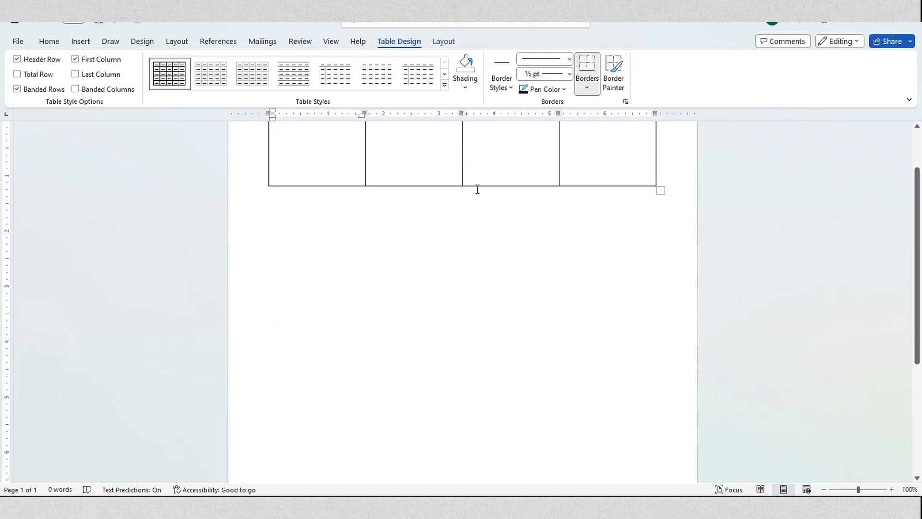
left_click_drag(476, 185, 488, 424)
left_click_drag(916, 271, 918, 384)
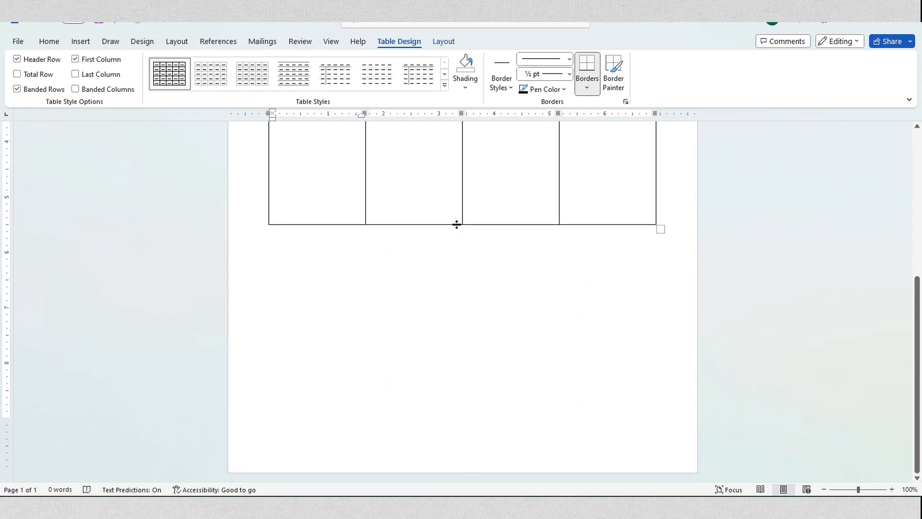
left_click_drag(457, 223, 477, 427)
Step: Draw a rectangle about 1.82" high and 1.3" wide in the table's first column
left_click(80, 41)
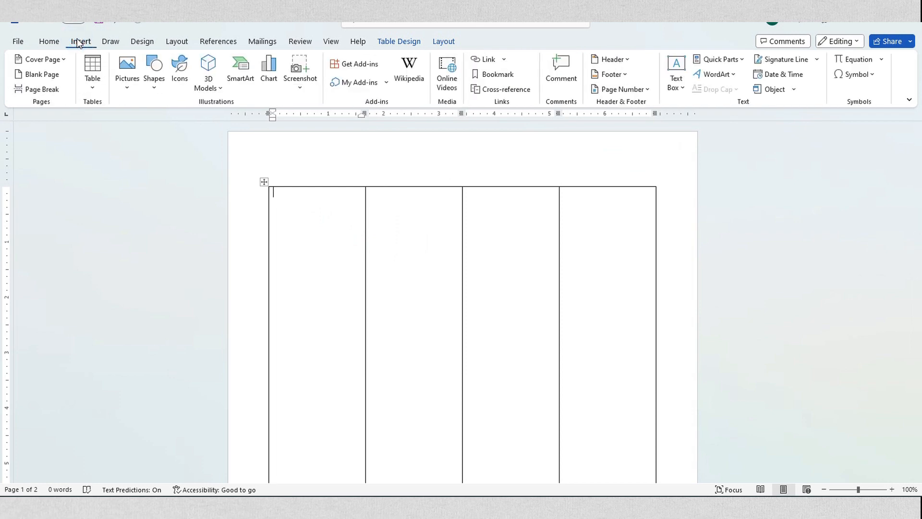
left_click(154, 77)
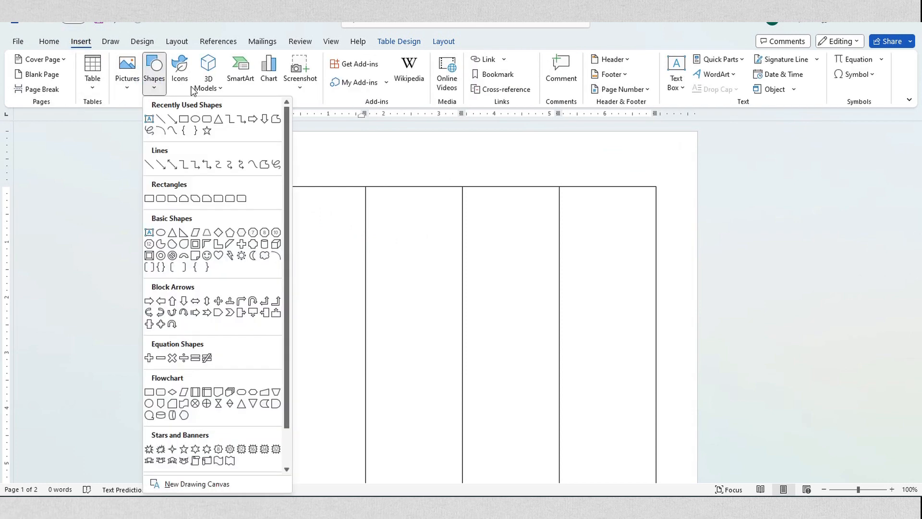
left_click(184, 119)
left_click_drag(283, 204, 355, 304)
Step: Size the rectangle to 2.5" high by 1.5" wide and fit it inside the top of the first column
left_click(863, 64)
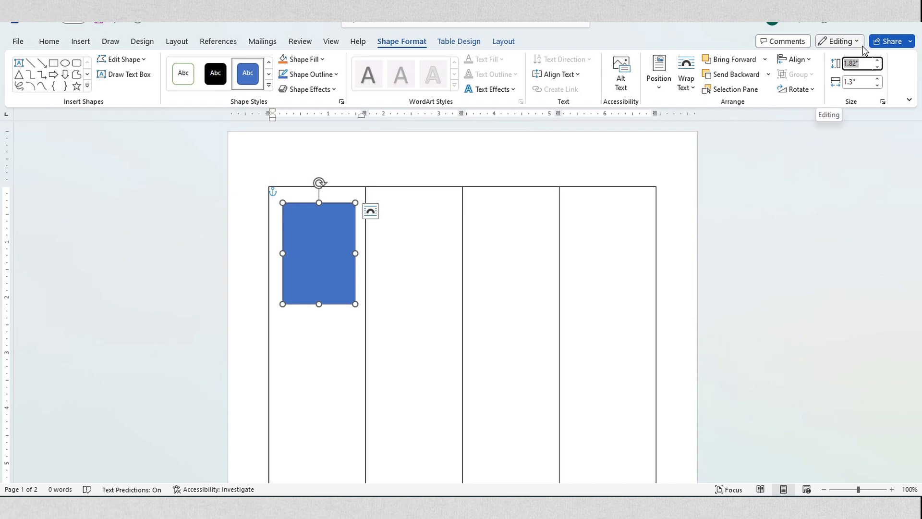
type("2.5")
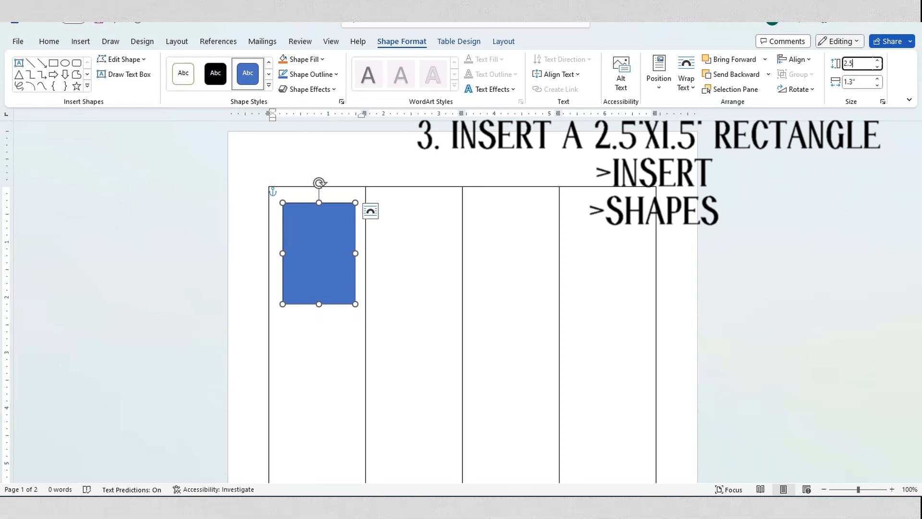
left_click(864, 81)
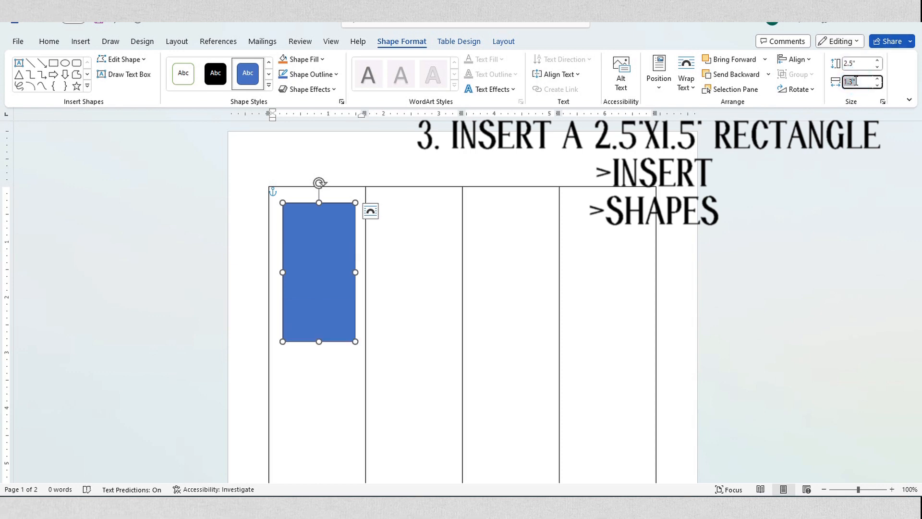
type("1.5")
key("Return")
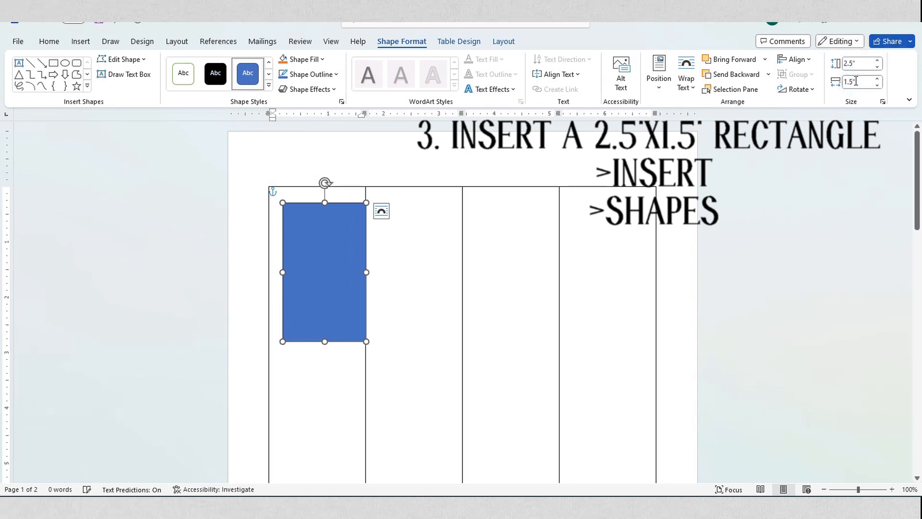
left_click_drag(330, 258, 321, 245)
key("Escape")
Step: Draw a small rectangle about 0.46" high and 0.53" wide at the top of the second column
left_click(81, 41)
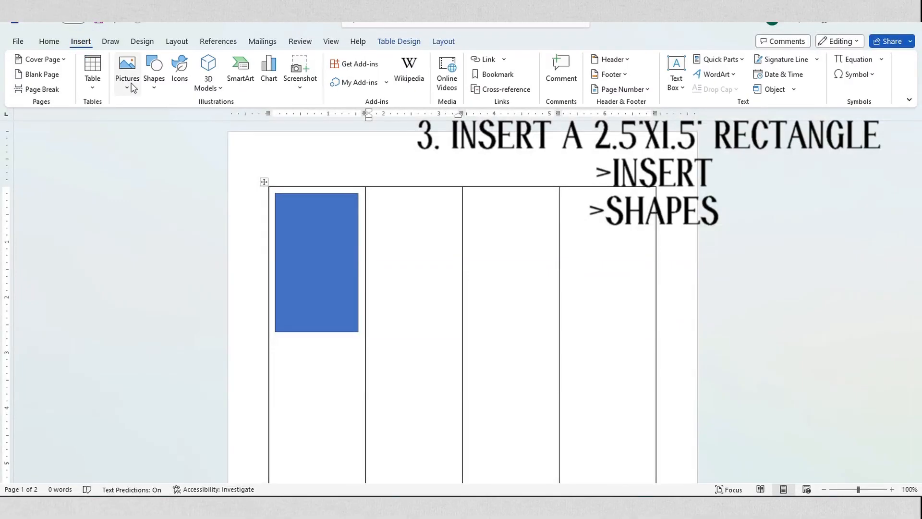
left_click(159, 83)
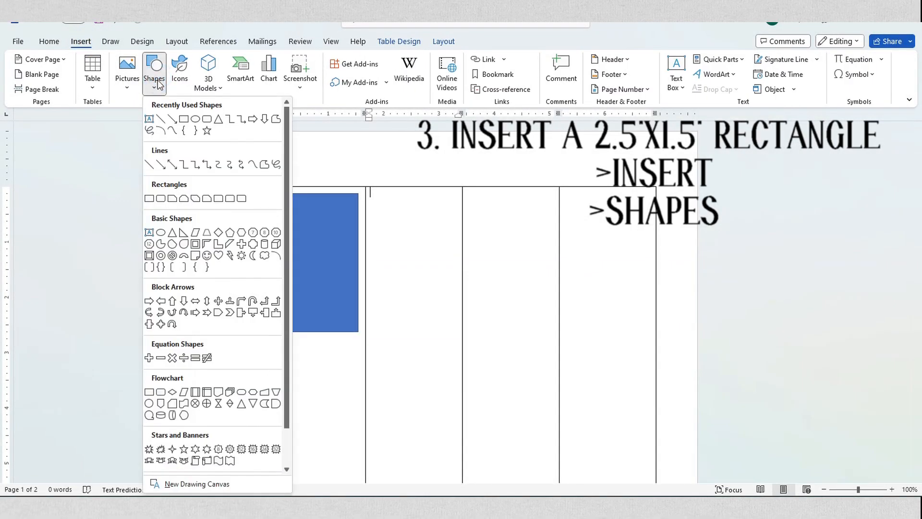
left_click(185, 120)
left_click_drag(373, 208, 402, 234)
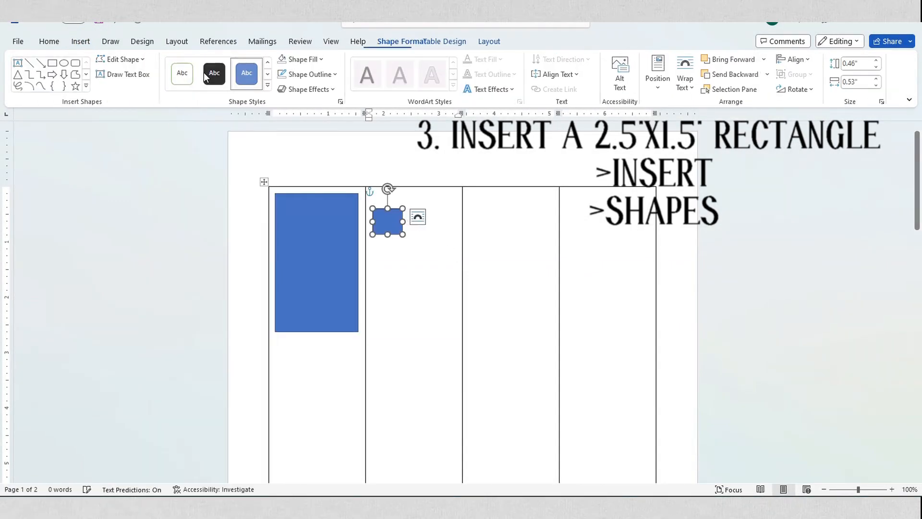
Step: Draw a small oval below the small rectangle in the second column
left_click(80, 42)
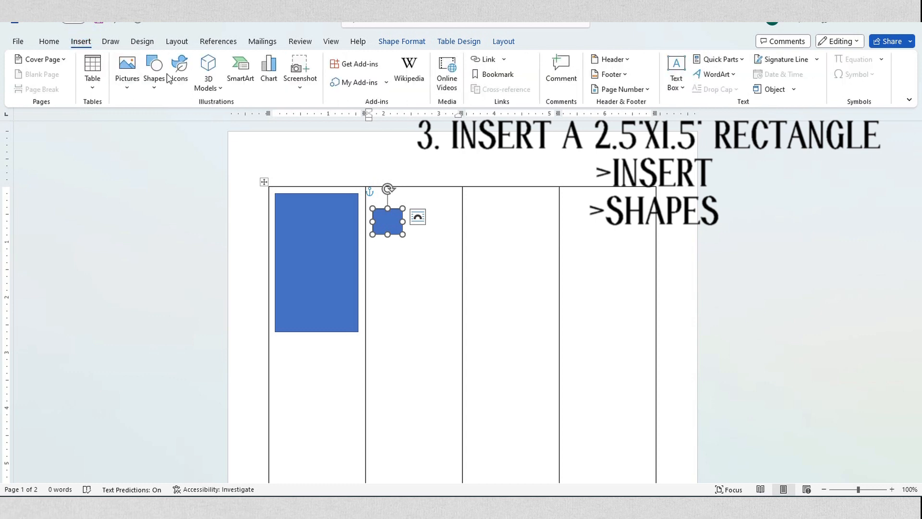
left_click(153, 72)
left_click(196, 120)
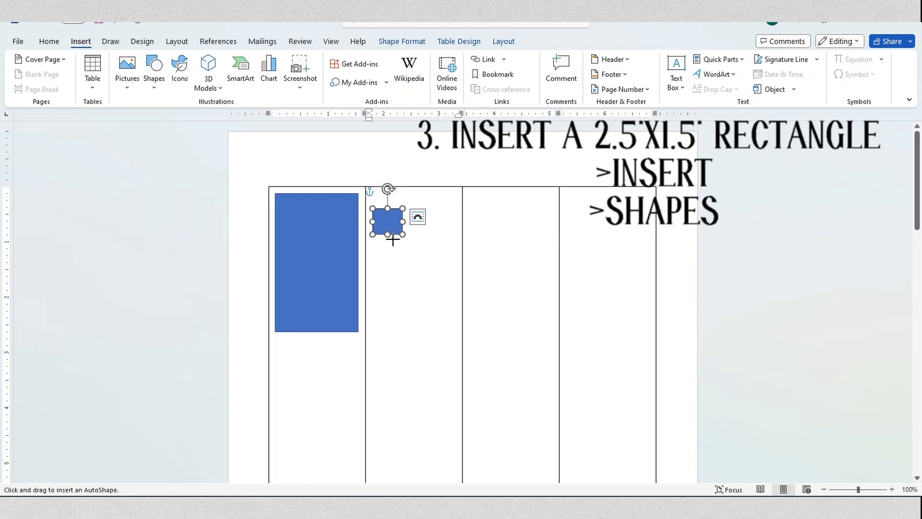
left_click_drag(376, 244, 410, 274)
Step: Draw a heart shape below the oval in the second column
left_click(81, 41)
left_click(161, 84)
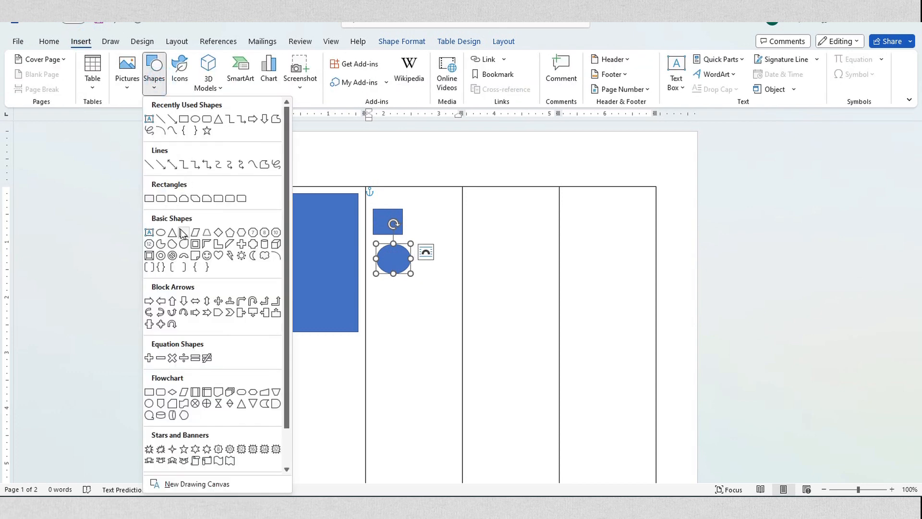
left_click(219, 255)
left_click_drag(382, 293, 427, 329)
Step: Draw a small rounded rectangle about 0.55" wide below the heart in the second column
left_click(74, 41)
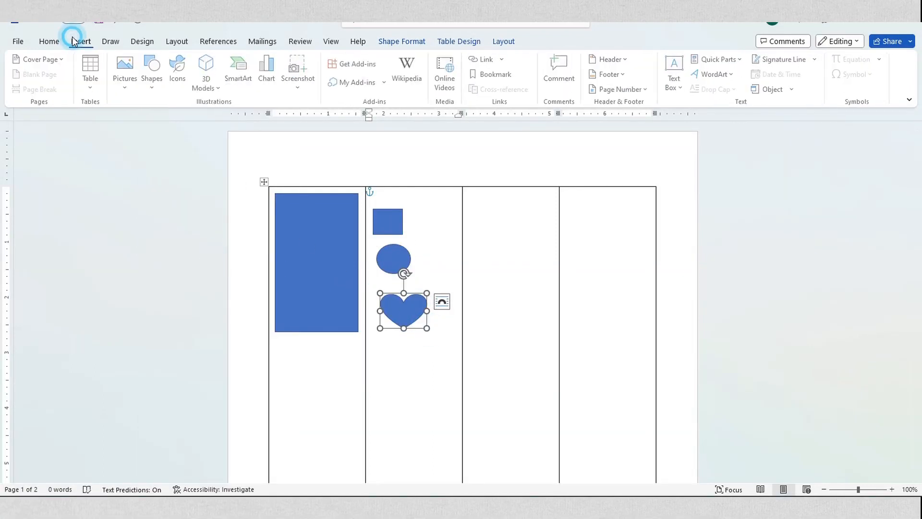
left_click(153, 76)
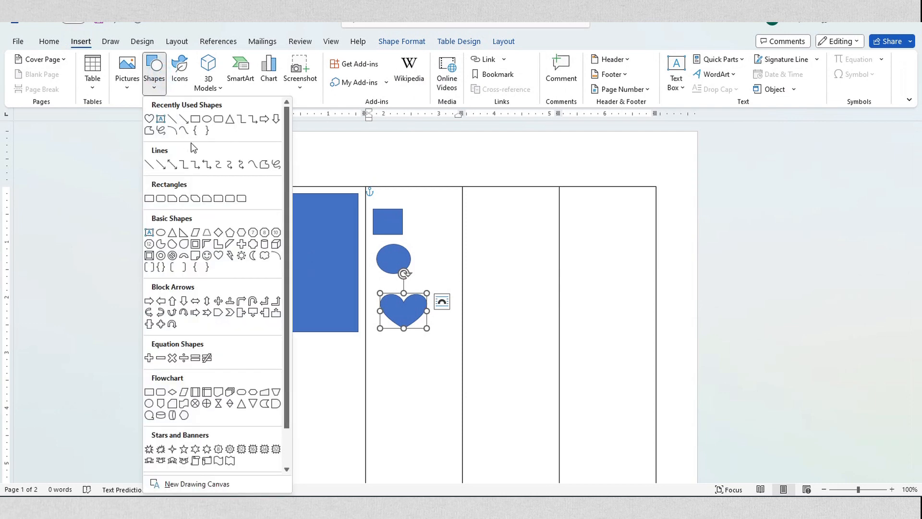
left_click(218, 120)
left_click_drag(379, 355, 413, 390)
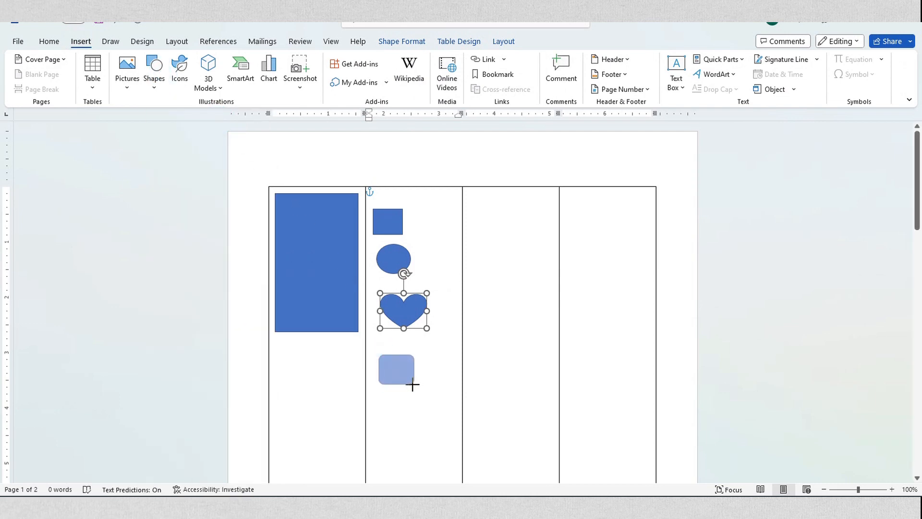
left_click_drag(409, 383, 410, 383)
Step: Shrink the rounded rectangle to checkbox size, 0.17" high by 0.16" wide
left_click(853, 64)
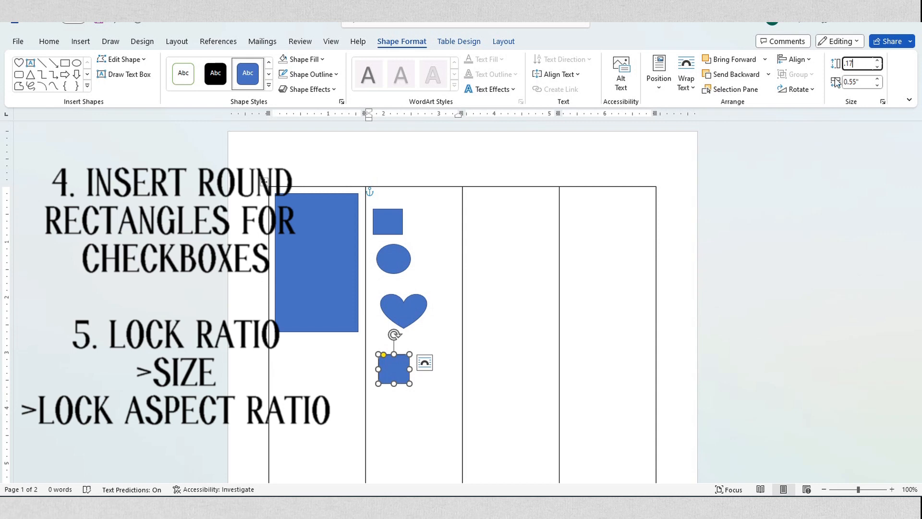
left_click(855, 82)
type(".17")
key("Return")
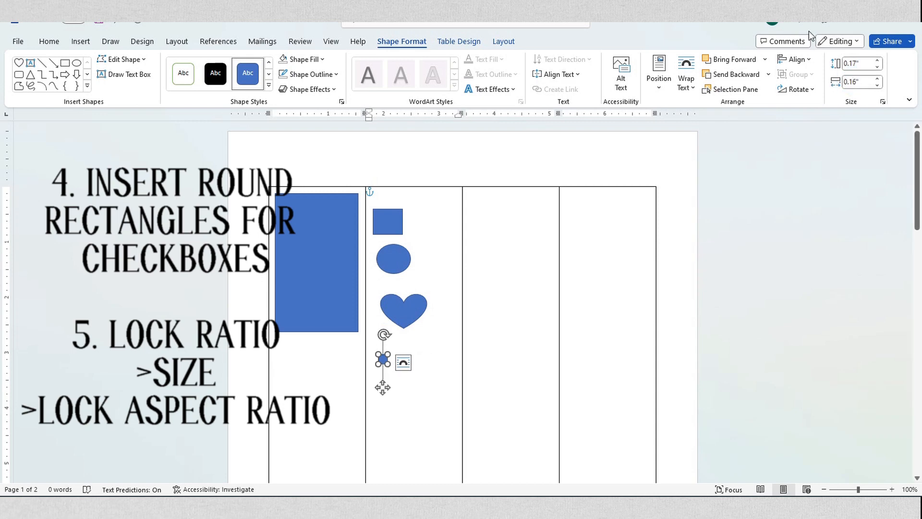
Step: Lock the aspect ratio of the rounded rectangle in its size settings
left_click(883, 101)
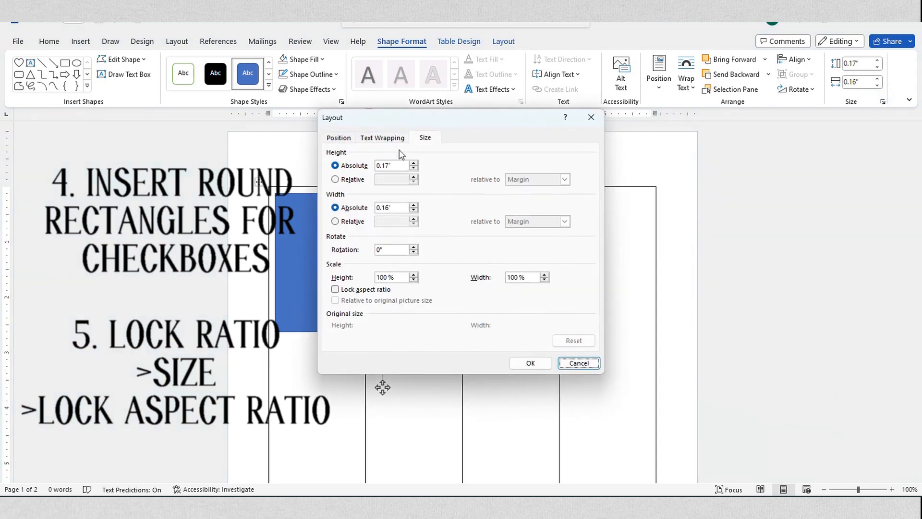
left_click(336, 290)
left_click(520, 364)
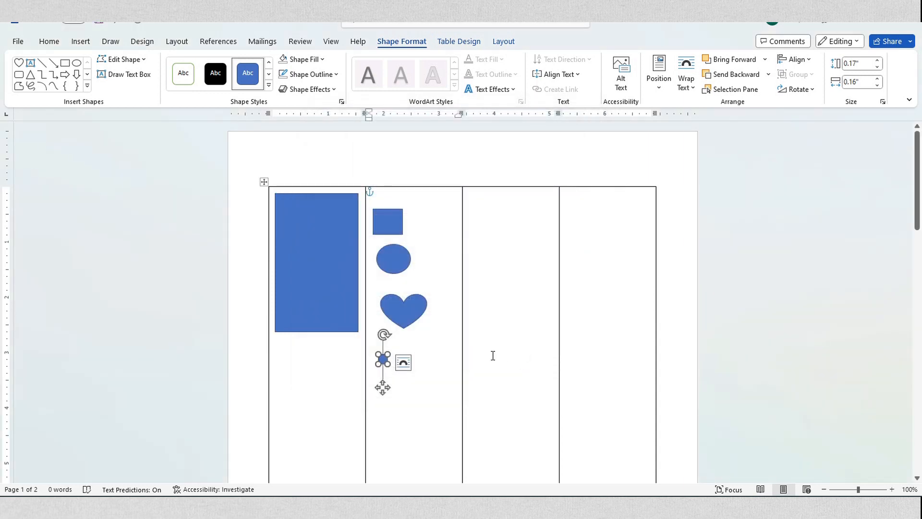
Step: Place the rounded rectangle in the upper-left area of the large blue rectangle and fill it white
mouse_move(387, 367)
left_mouse_down()
mouse_move(424, 387)
mouse_move(439, 414)
mouse_move(398, 376)
left_mouse_up()
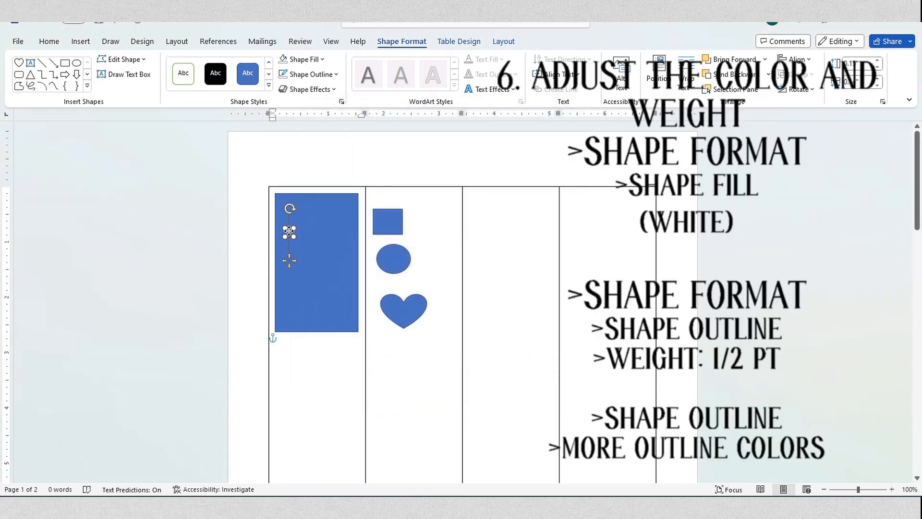
left_click_drag(294, 241, 292, 239)
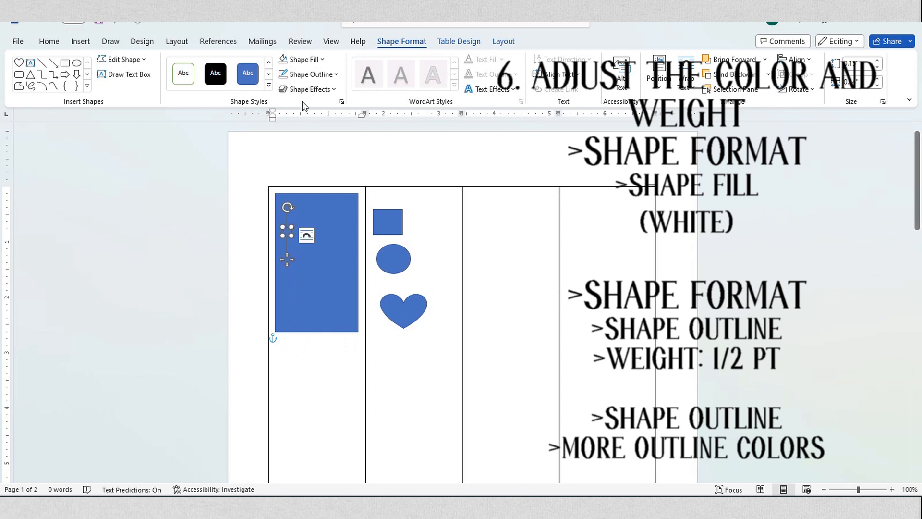
left_click(302, 59)
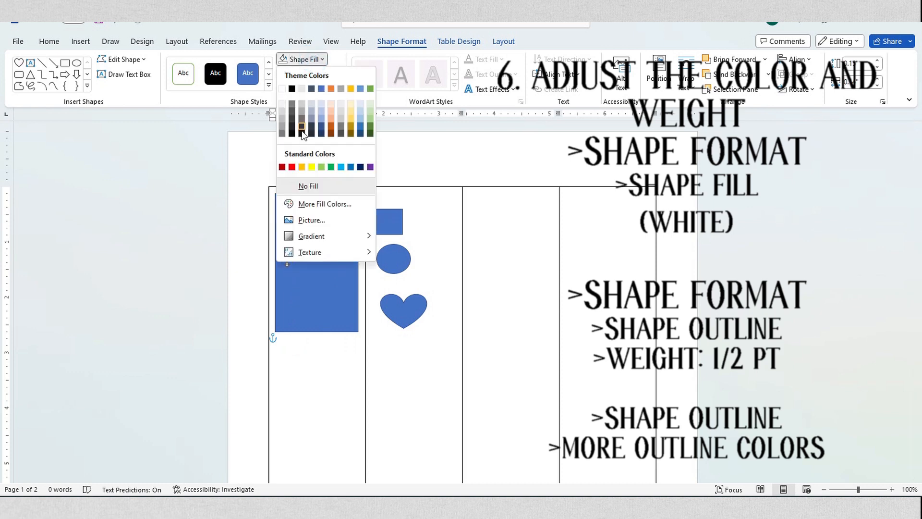
left_click(283, 89)
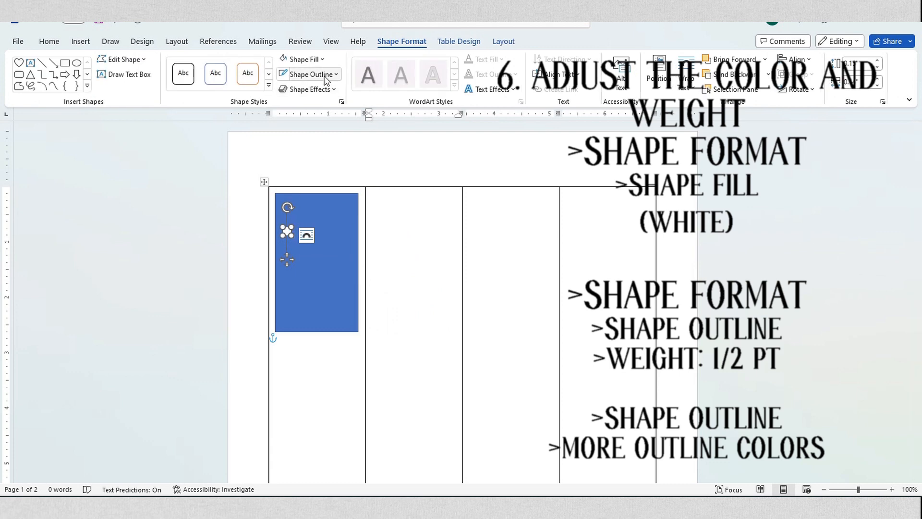
Step: Set the outline weight of the white checkbox shape to ½ pt
left_click(323, 75)
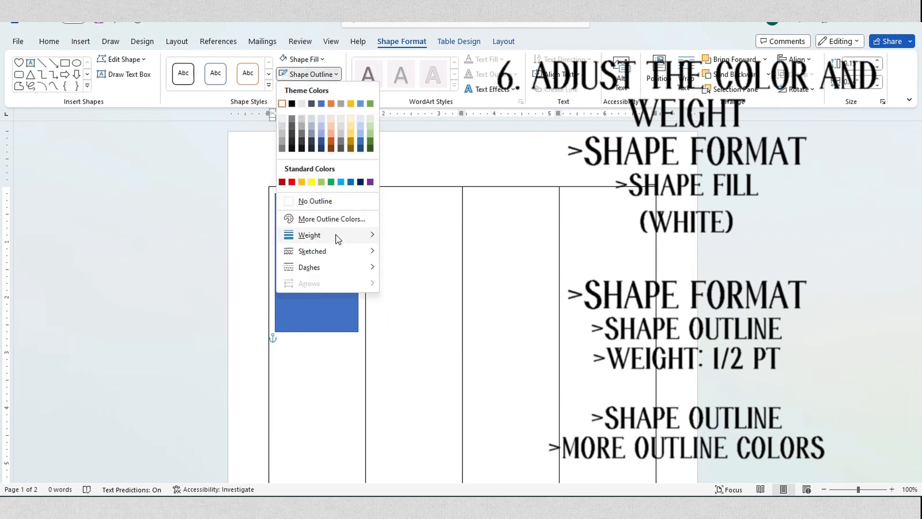
mouse_move(336, 235)
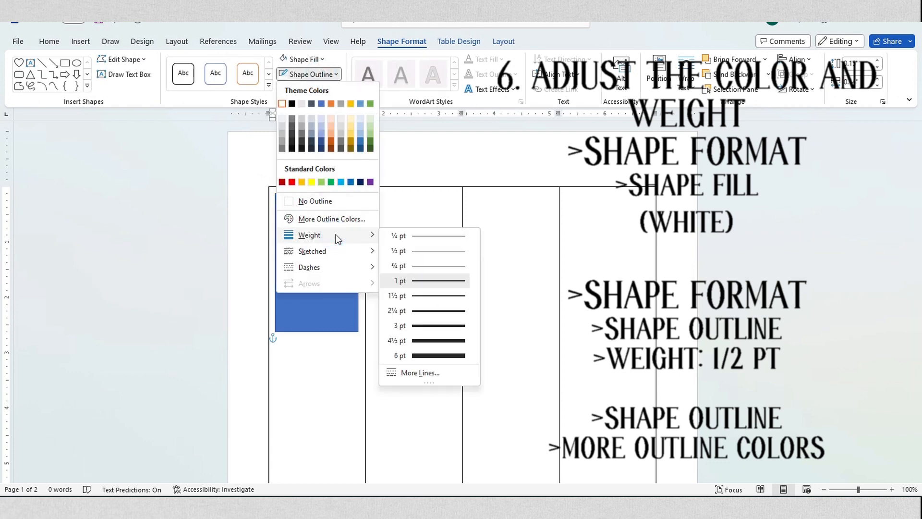
left_click(410, 251)
Step: Set the white checkbox's outline to a dark indigo blue from the standard colour palette
left_click(287, 232)
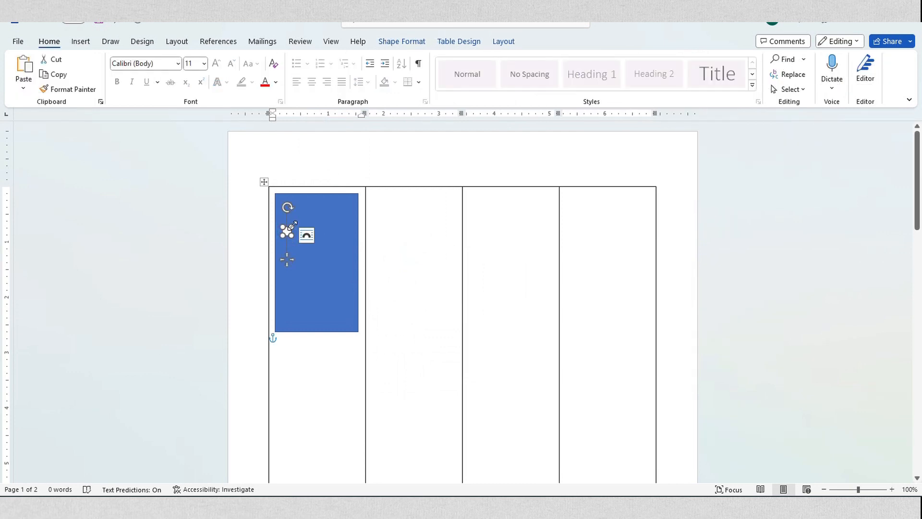
right_click(292, 224)
left_click(358, 152)
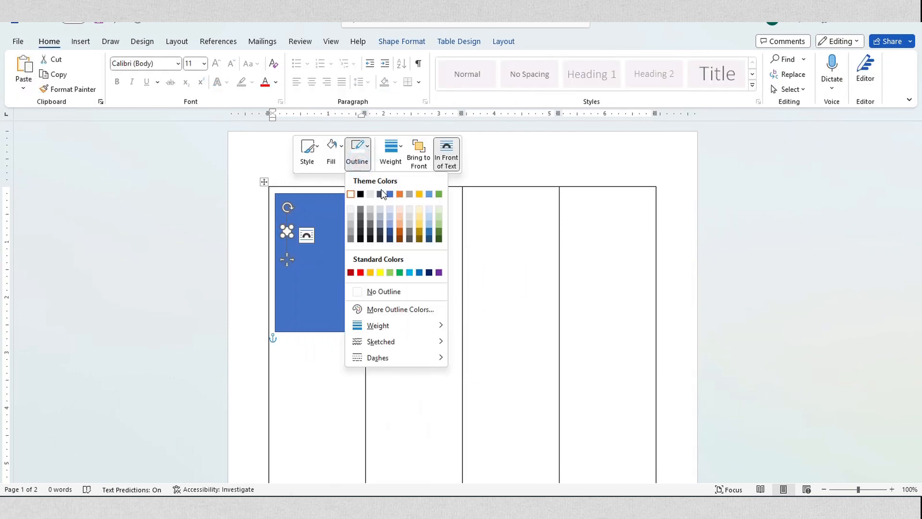
left_click(403, 308)
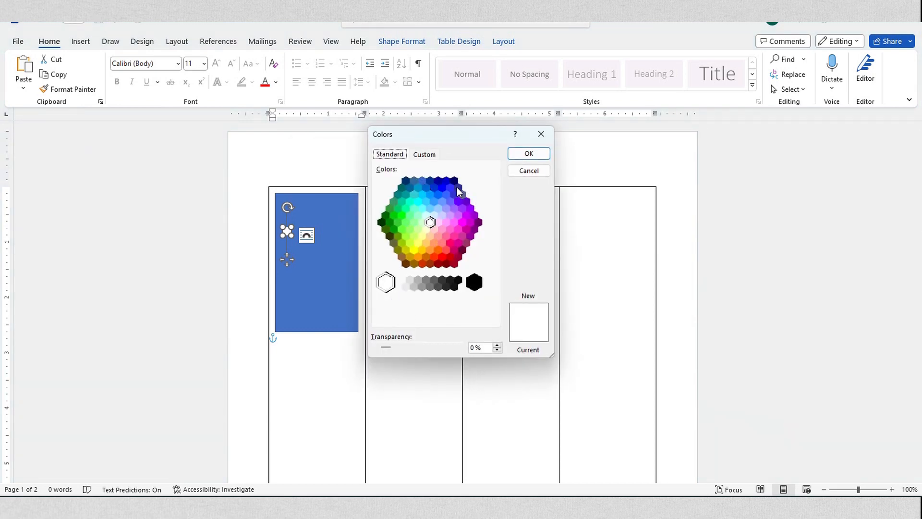
left_click(458, 188)
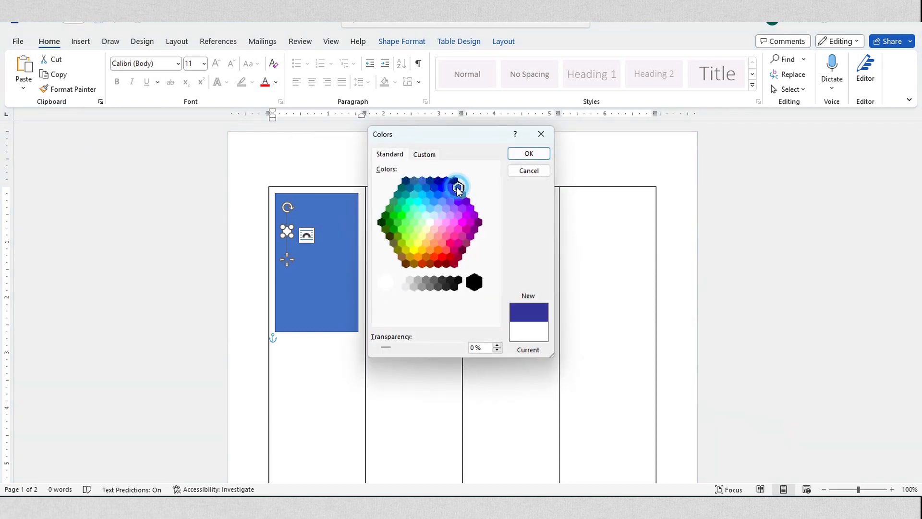
left_click(427, 154)
left_click_drag(449, 319, 418, 317)
left_click(388, 153)
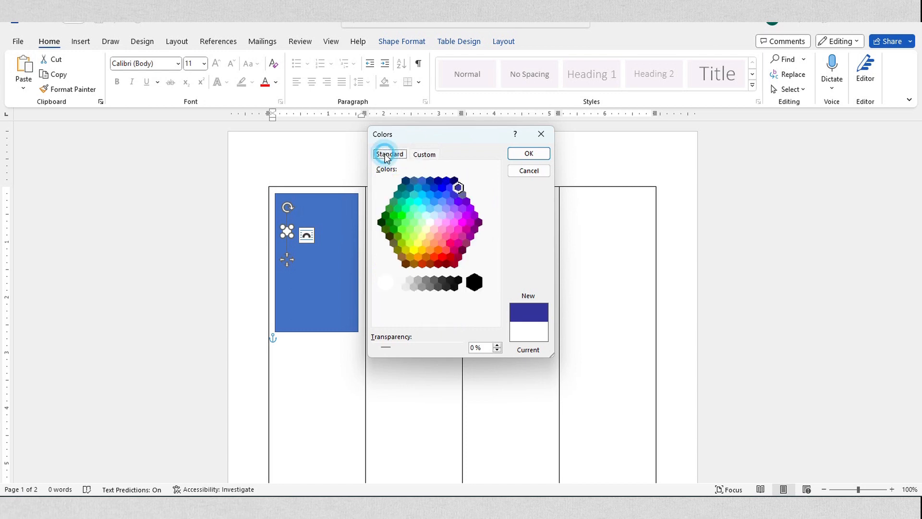
left_click(529, 153)
Step: Set the checkbox's text wrapping to Square
right_click(290, 234)
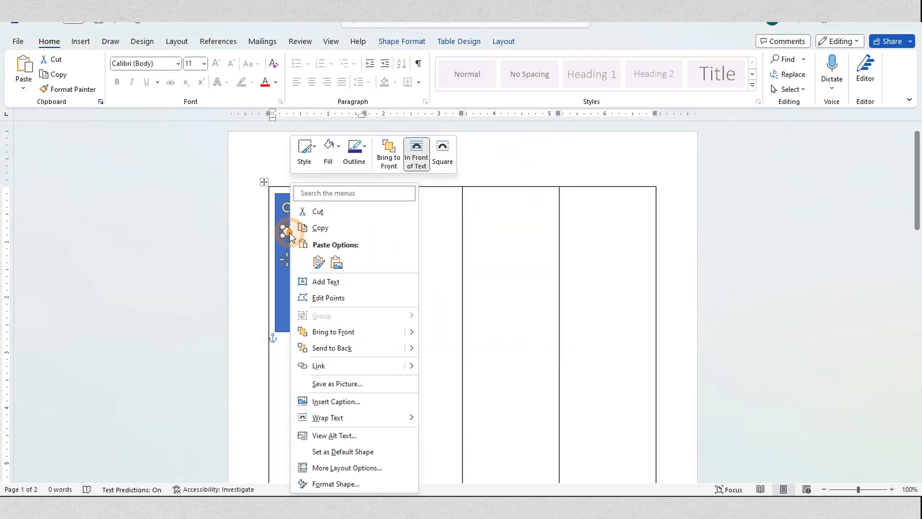
mouse_move(336, 418)
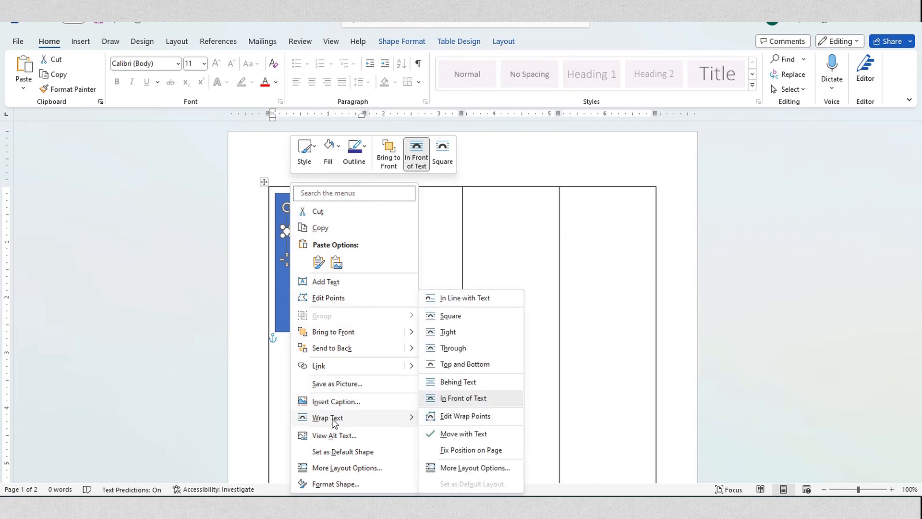
left_click(475, 315)
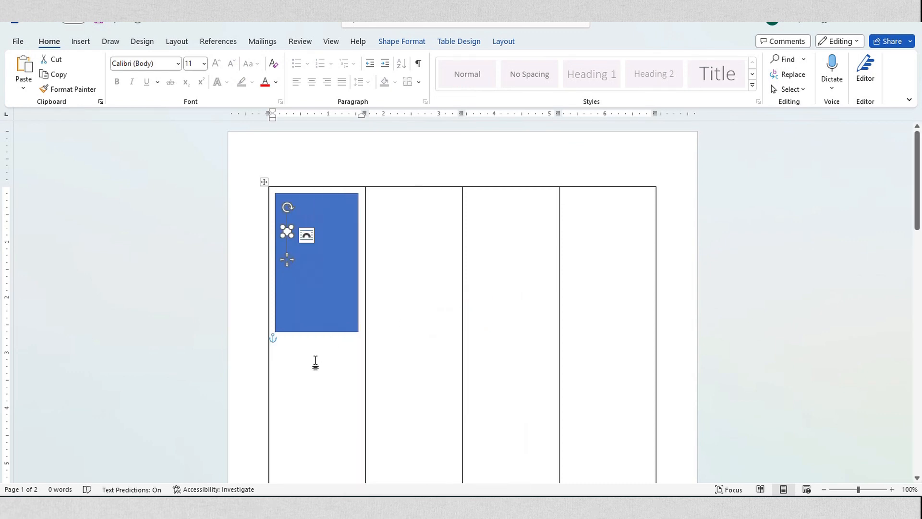
Step: Duplicate the checkbox downward to build a column of six along the left side of the blue rectangle
left_click_drag(287, 232, 287, 248)
right_click(293, 358)
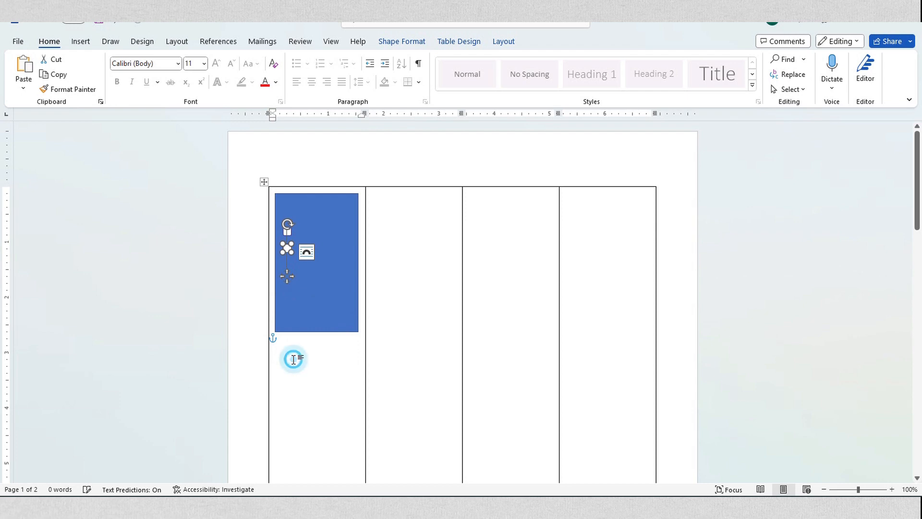
left_click(339, 149)
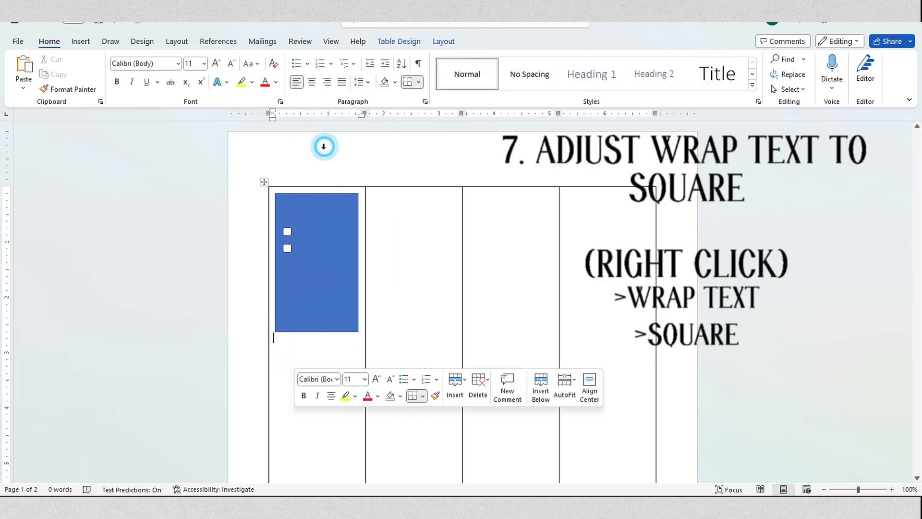
left_click_drag(278, 351, 286, 264)
left_click(312, 370)
left_click_drag(277, 346, 291, 316)
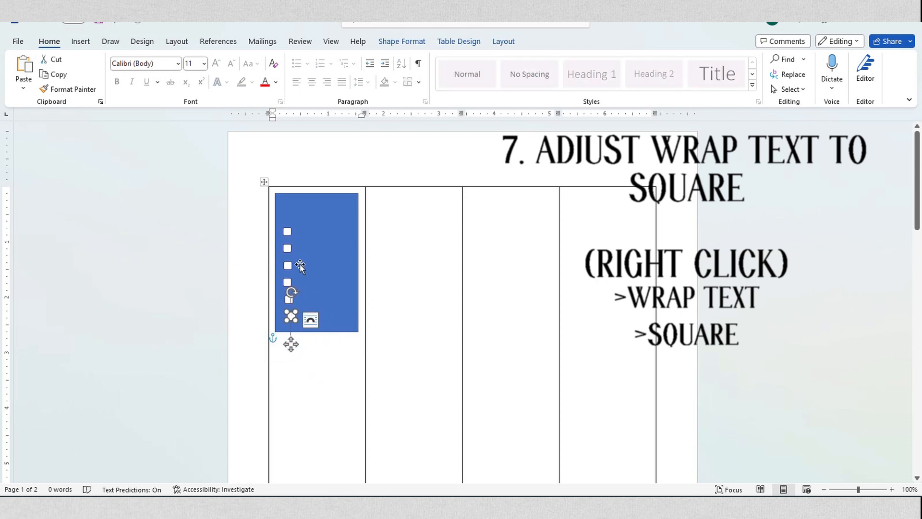
Step: Select all six checkboxes and align them with Align Left
left_click(288, 300, "shift")
left_click(284, 283, "shift")
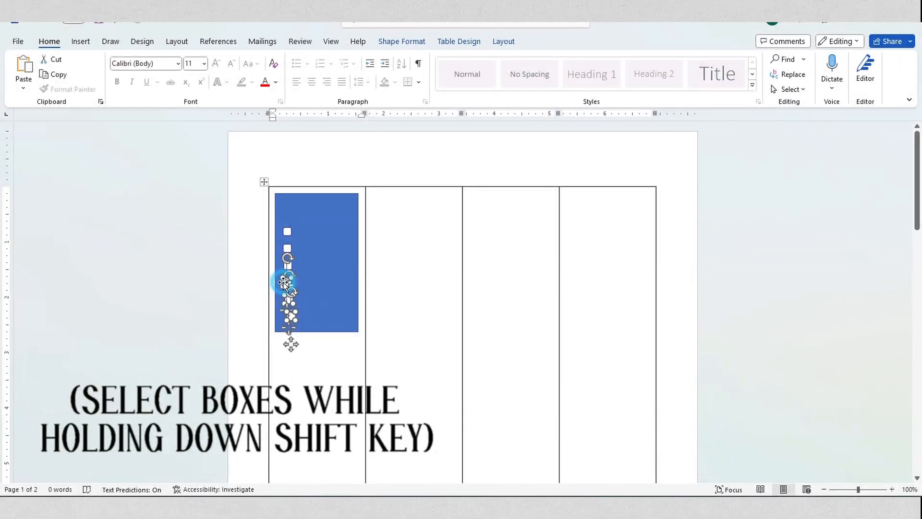
left_click(282, 268, "shift")
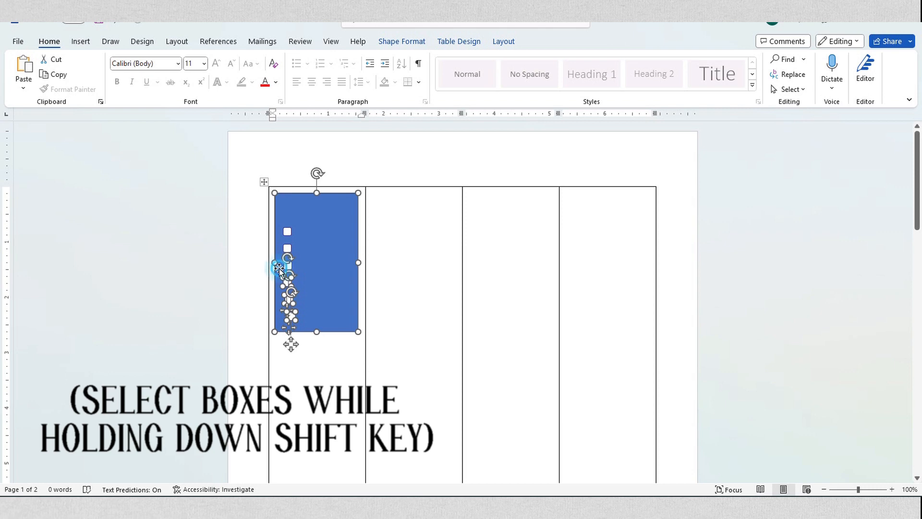
left_click(279, 268, "shift")
left_click(286, 248, "shift")
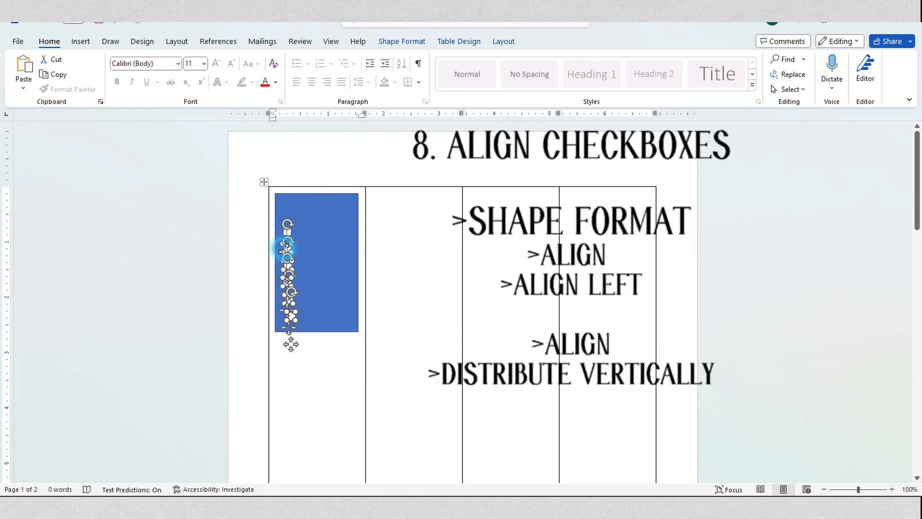
left_click(284, 232, "shift")
left_click(400, 43)
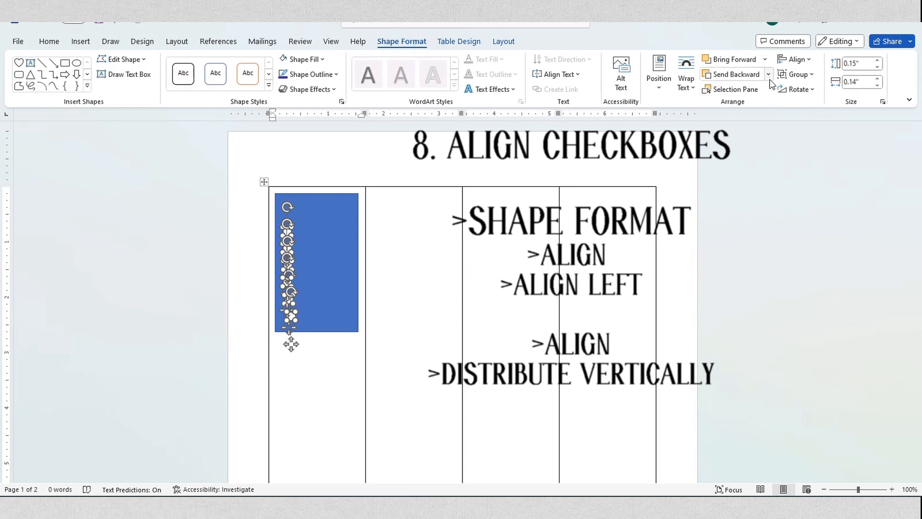
left_click(795, 59)
left_click(812, 132)
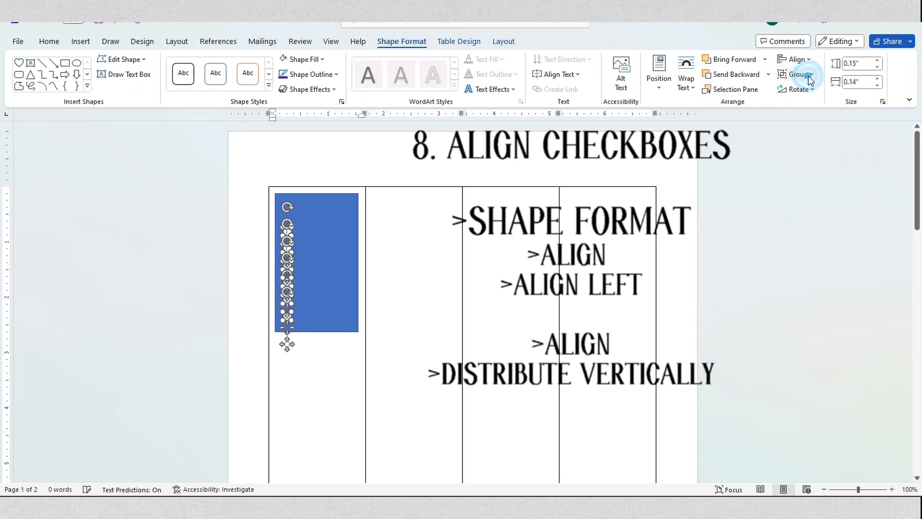
Step: Distribute the six selected checkboxes vertically and clear the selection
left_click(797, 59)
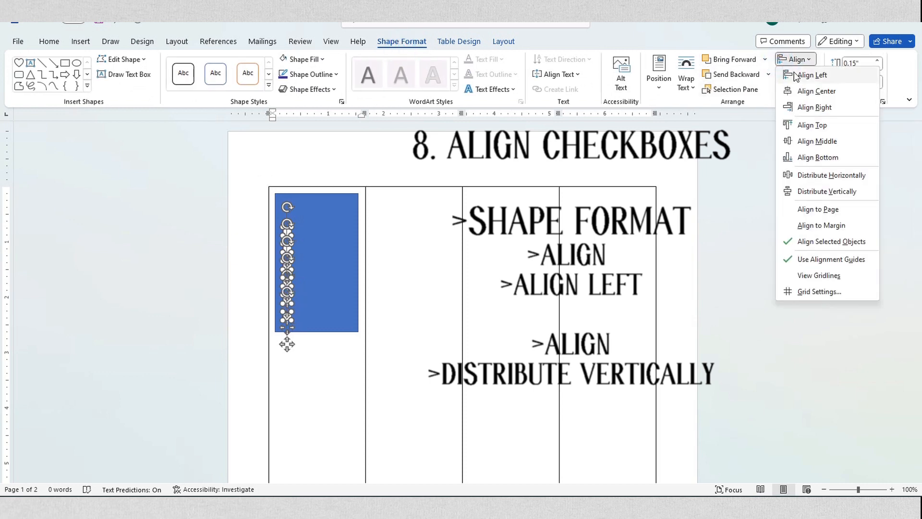
left_click(805, 191)
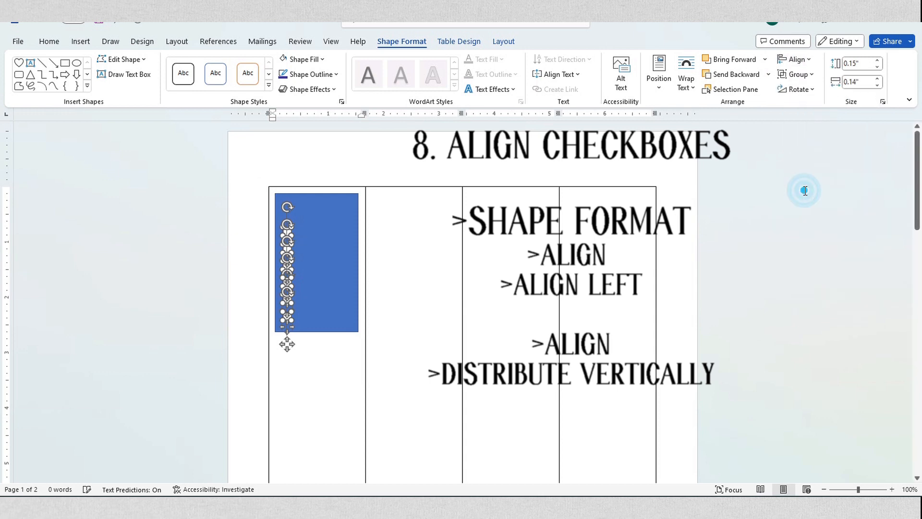
left_click(394, 313)
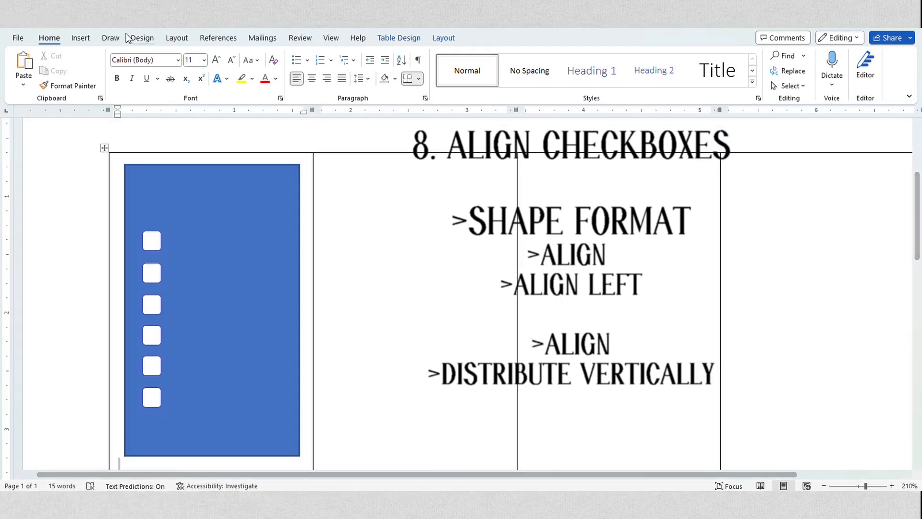
Step: Draw a small spacer rectangle, 0.08" high by 0.16" wide, in the gap between the first and second checkboxes
left_click(77, 38)
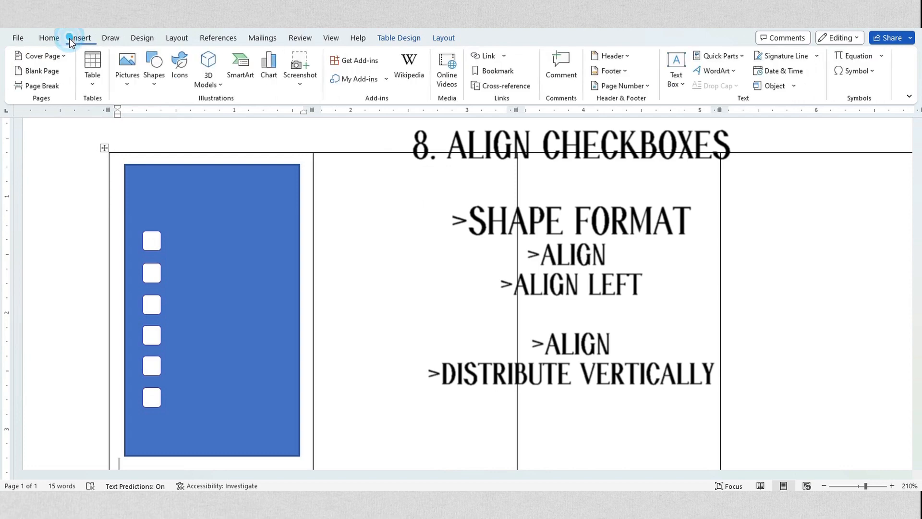
left_click(154, 79)
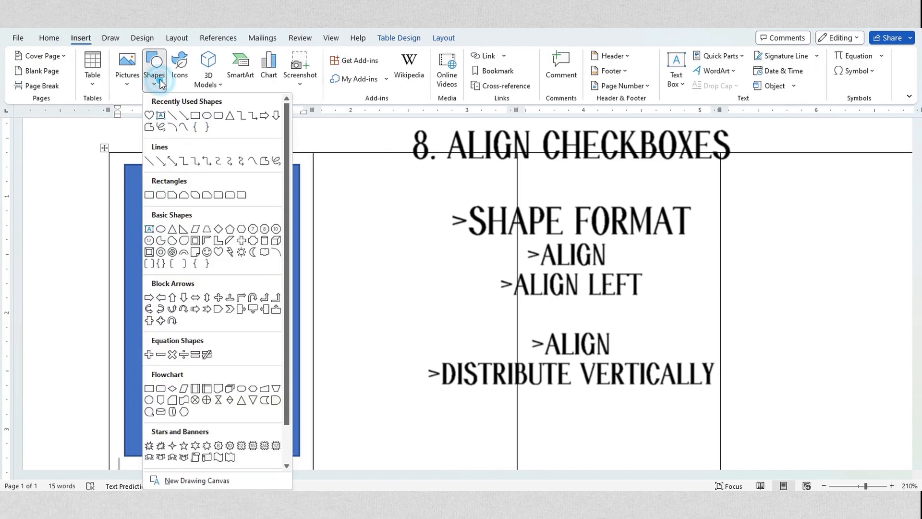
left_click(196, 116)
left_click_drag(144, 252, 163, 261)
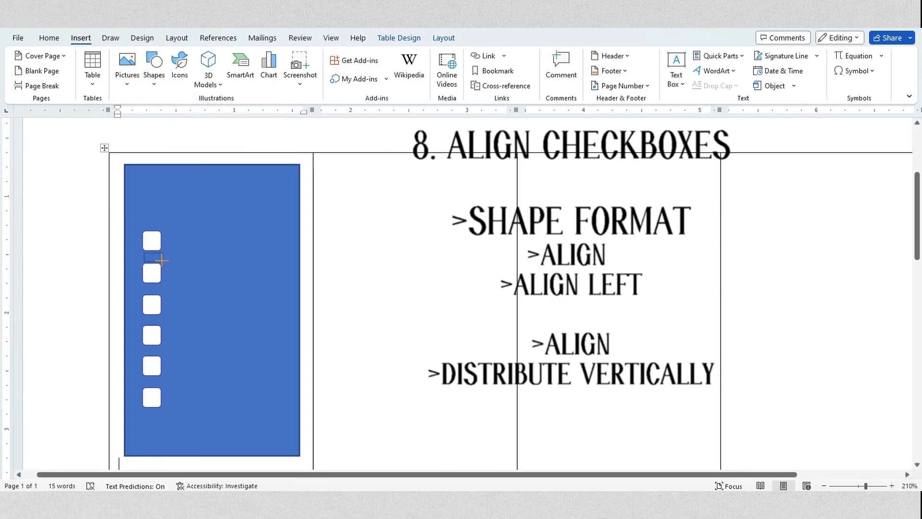
Step: Move the spacer rectangle into the gap between the second and third checkboxes and resize it to 0.1" high
scroll(159, 258, "up", 7)
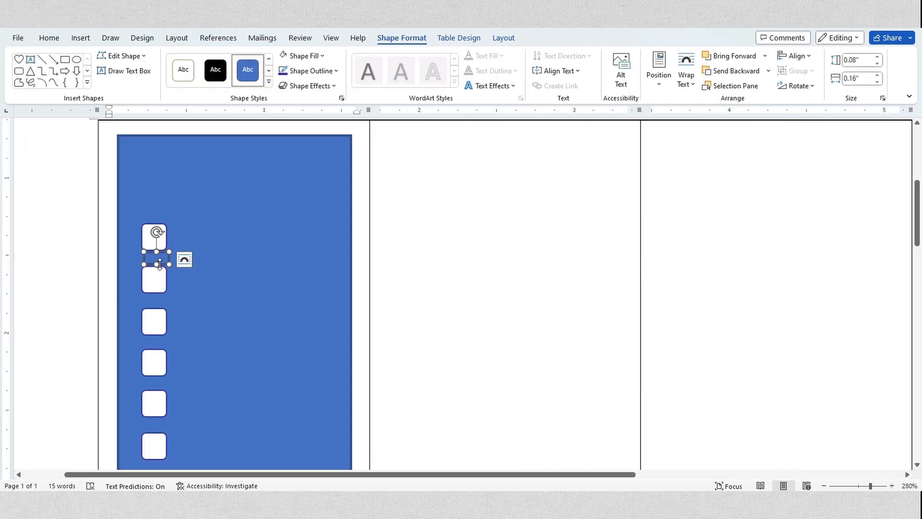
left_click_drag(163, 263, 160, 304)
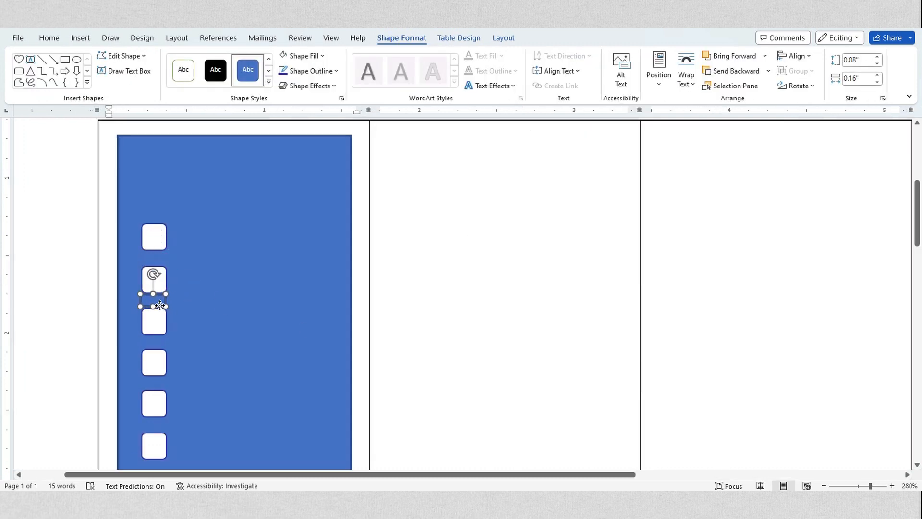
left_click_drag(152, 295, 155, 295)
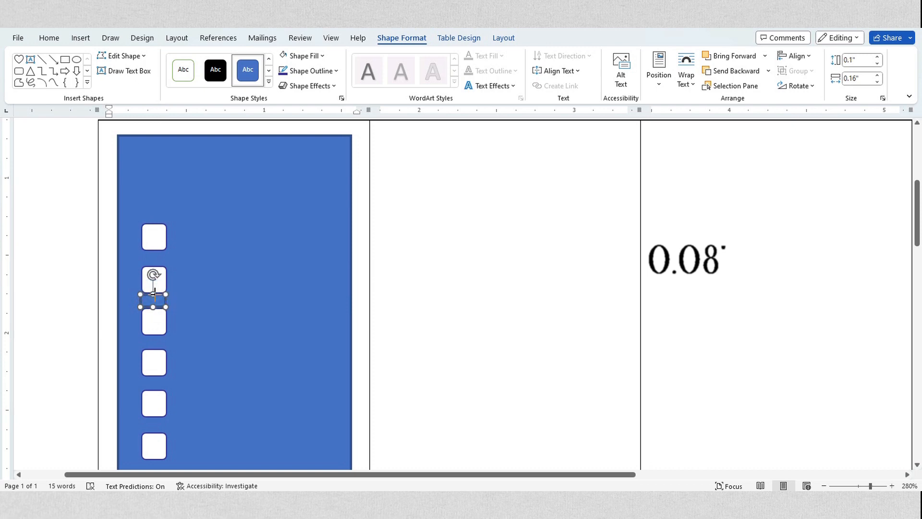
left_click(387, 276)
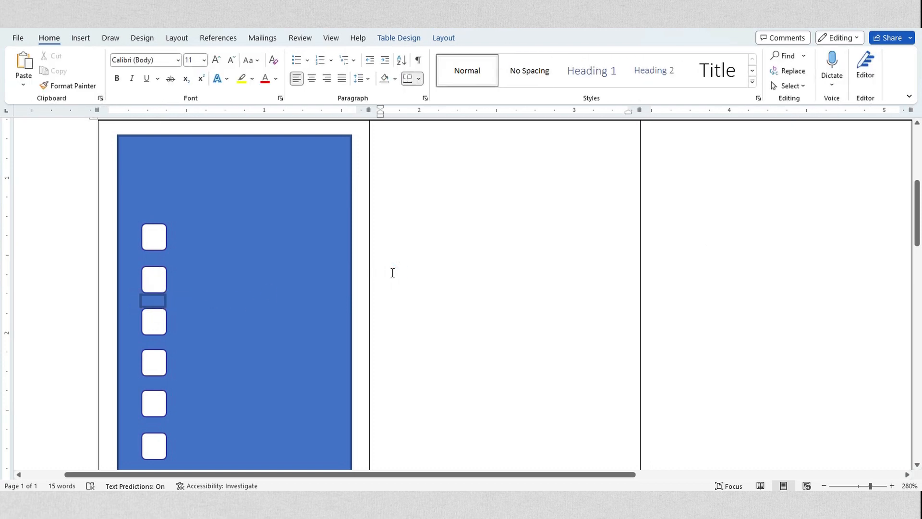
left_click(154, 303)
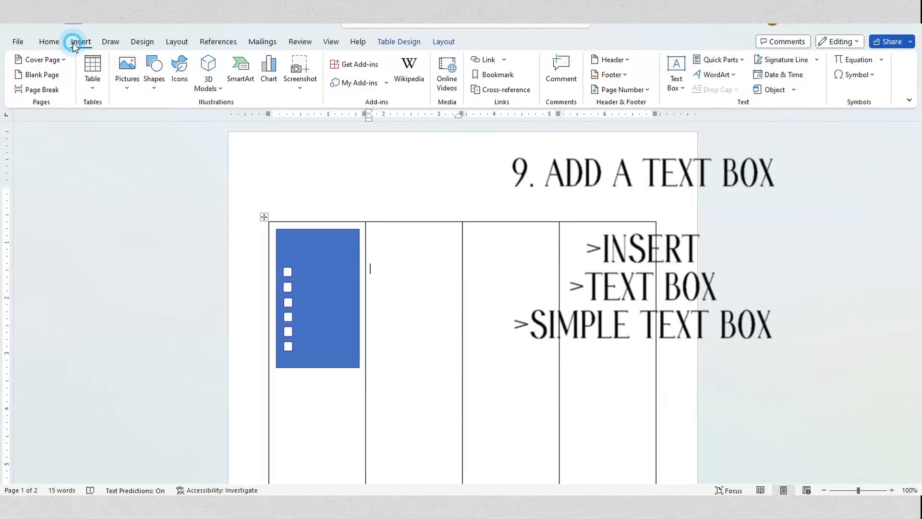
Step: Insert a Simple Text Box and move it onto the blue rectangle in the first column
left_click(687, 67)
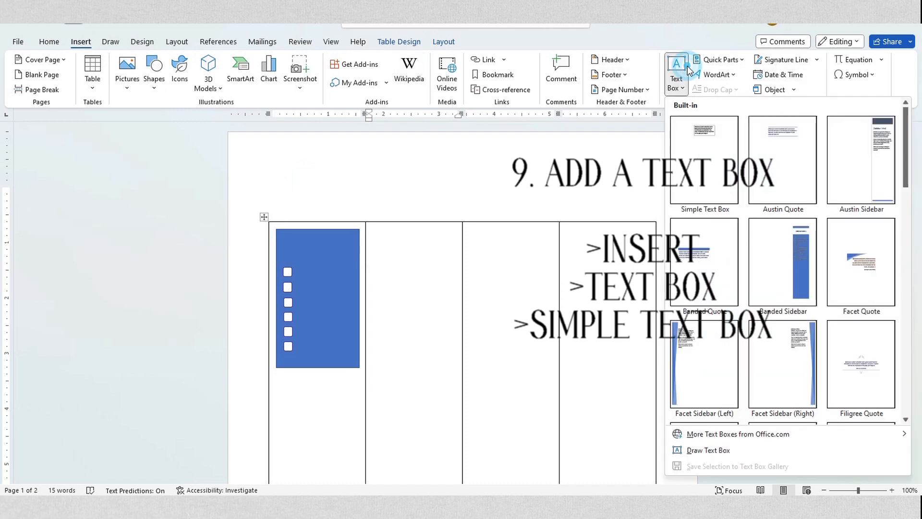
left_click(699, 163)
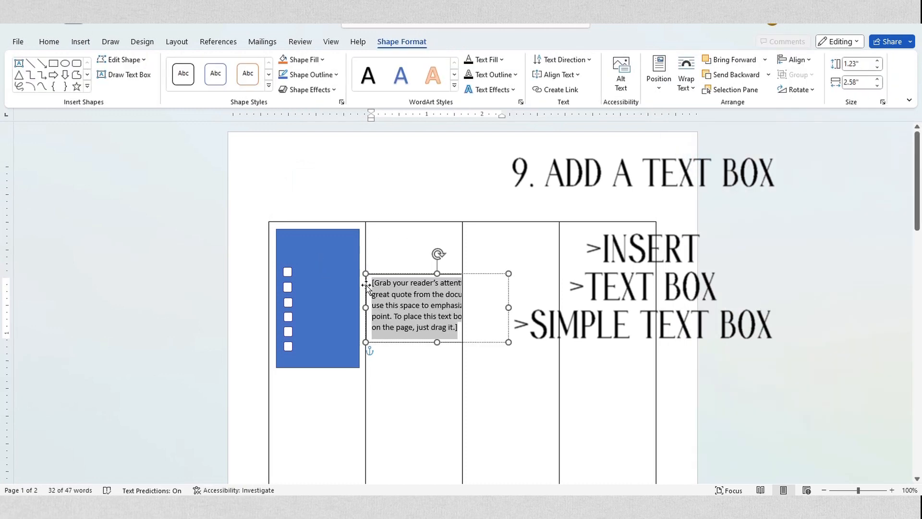
left_click_drag(392, 274, 308, 289)
Step: Set the text box's wrapping to In Front of Text and move it higher over the blue rectangle
right_click(336, 307)
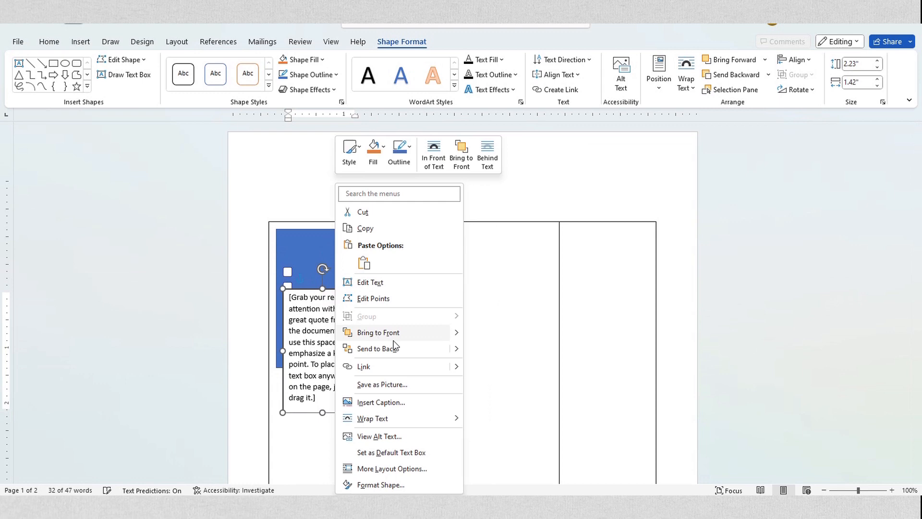
mouse_move(388, 421)
left_click(518, 401)
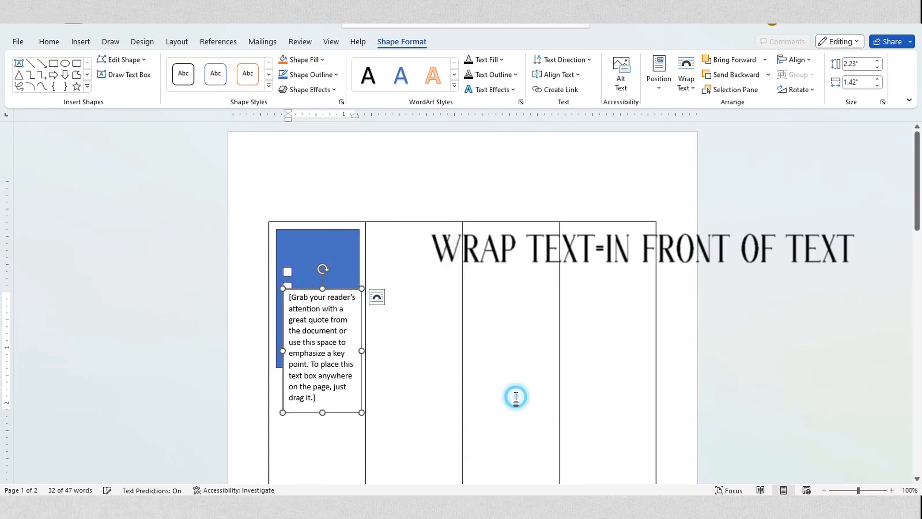
left_click_drag(320, 298, 321, 271)
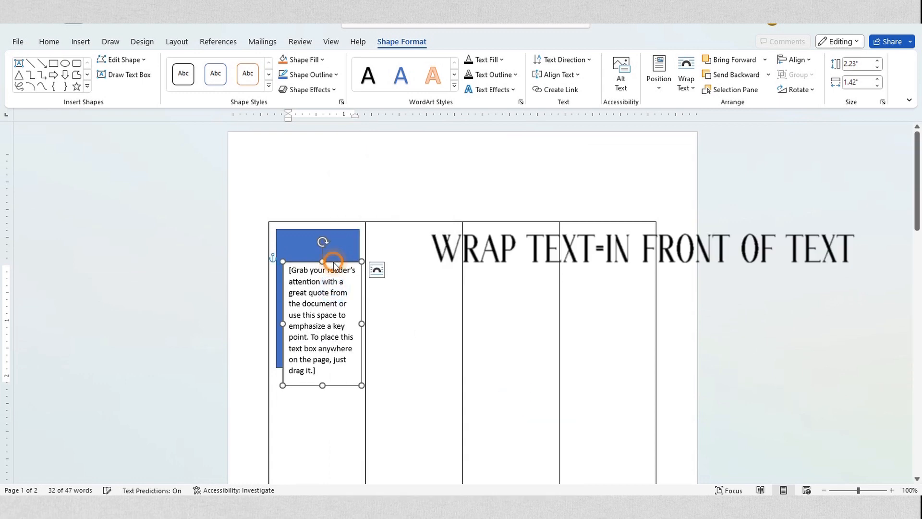
Step: Set the text box to No Fill beside the checkboxes and change its text to font size 8
right_click(335, 267)
left_click(372, 153)
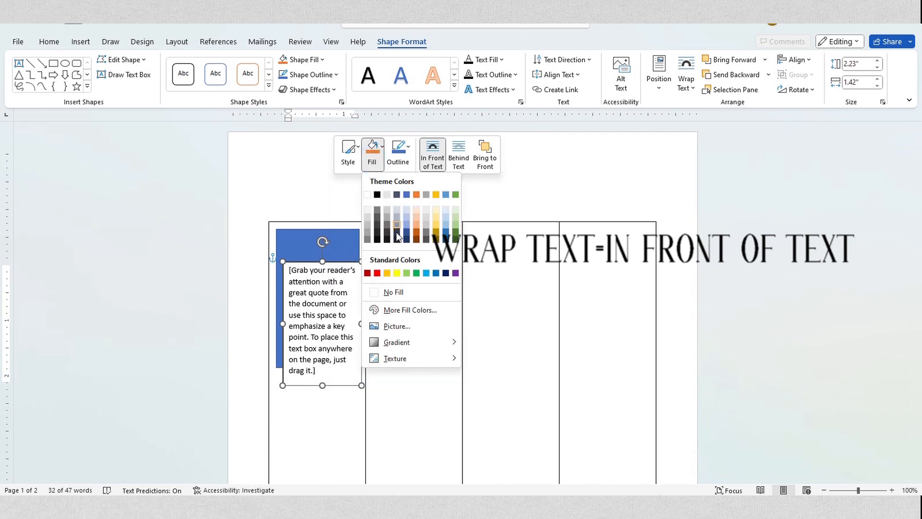
left_click(396, 294)
left_click(205, 64)
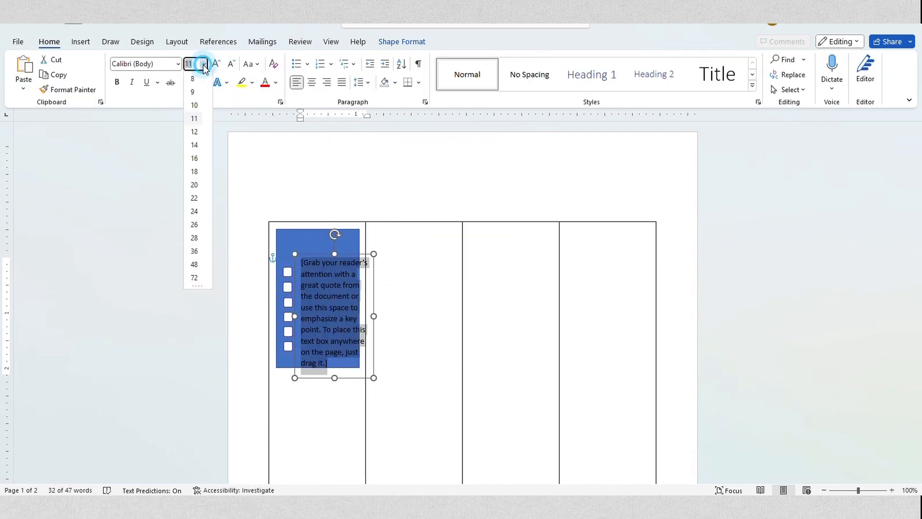
left_click(193, 74)
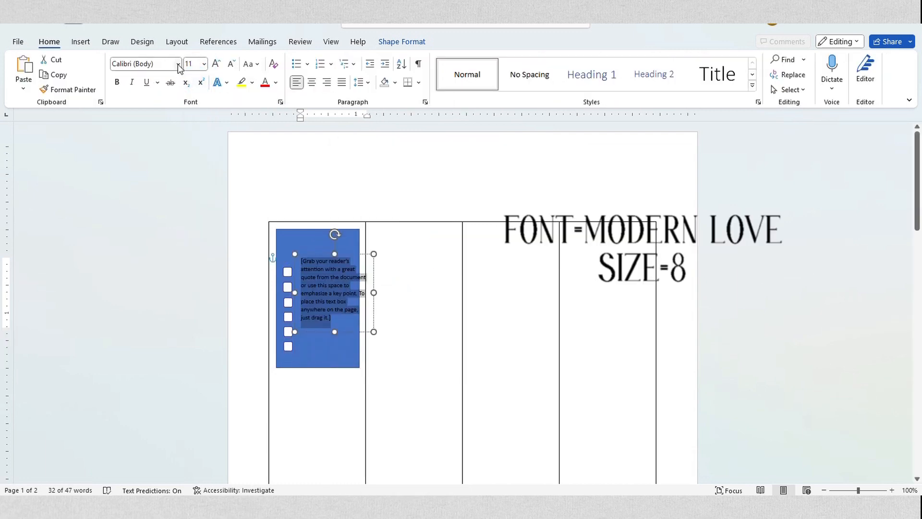
Step: Set the text to Modern Love size 8 and enter water the plants, prepare lunches, do the laundry, plan next week, plan wardrobe, meal prep
left_click(168, 65)
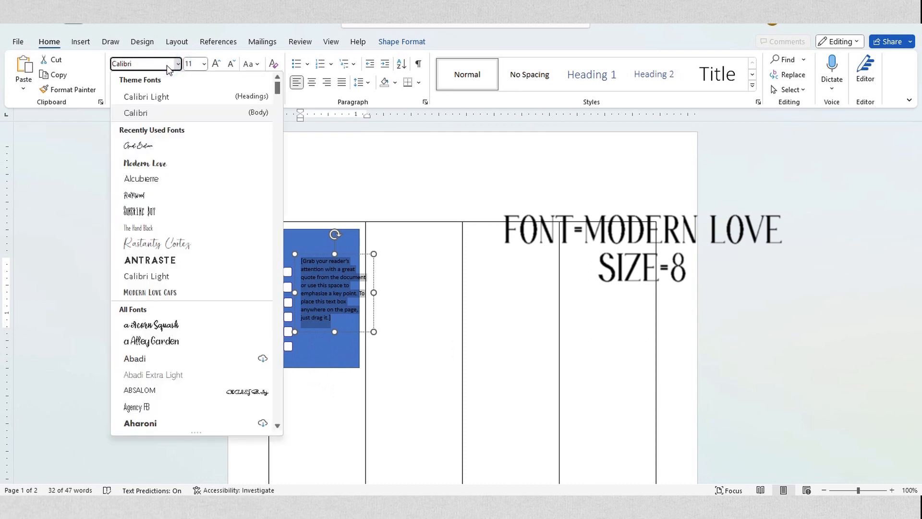
left_click(150, 164)
key("BackSpace")
left_click(205, 64)
left_click(198, 77)
type("wel")
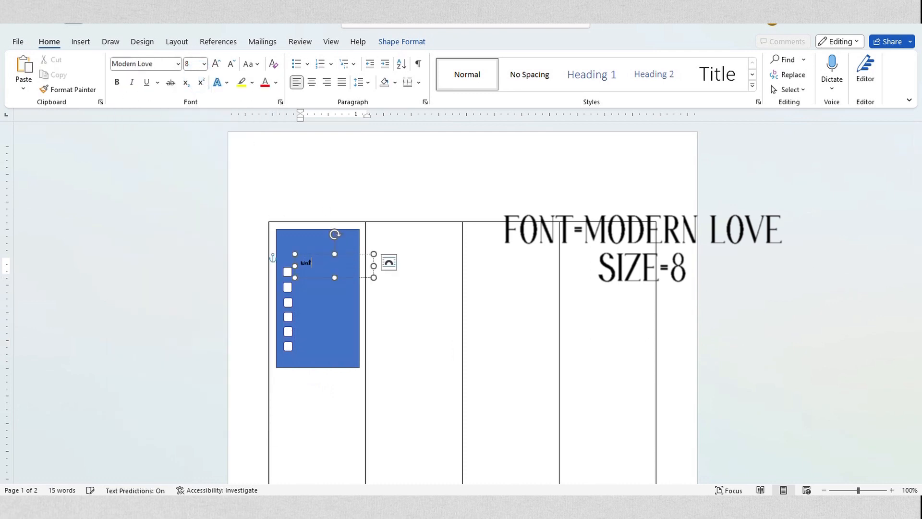
type("er plants")
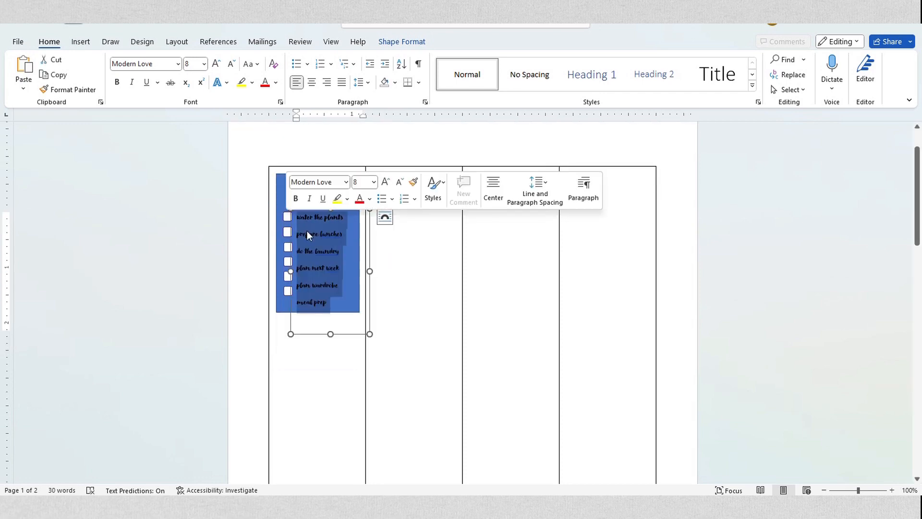
Step: Set the checklist text's paragraph spacing to 0 pt after and its line spacing to Single
right_click(307, 232)
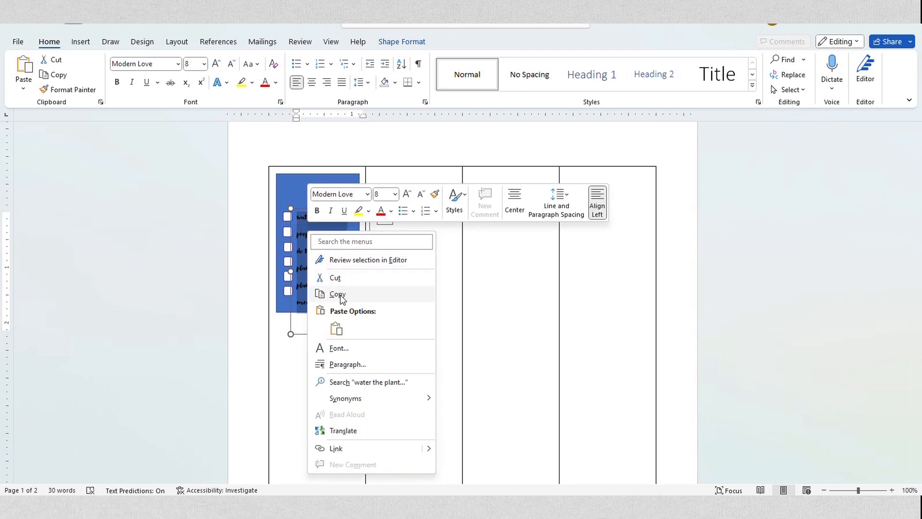
left_click(348, 363)
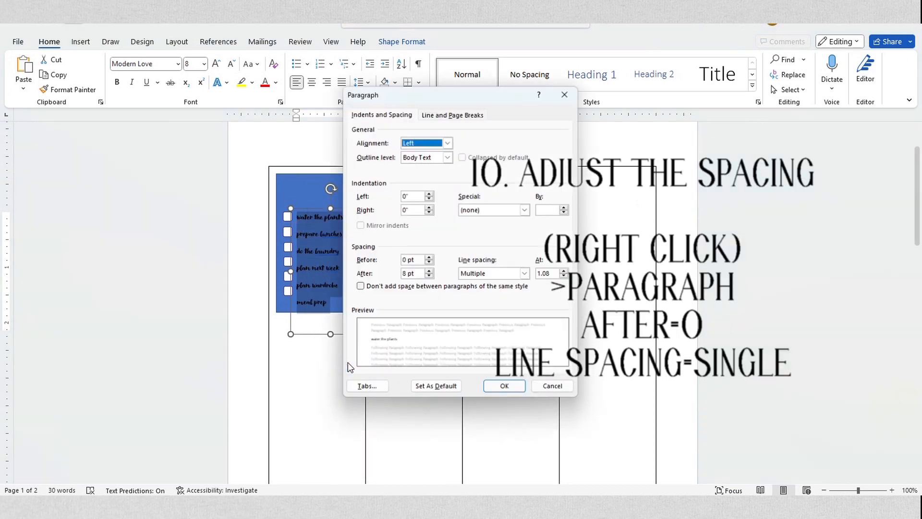
left_click(429, 276)
left_click(429, 276)
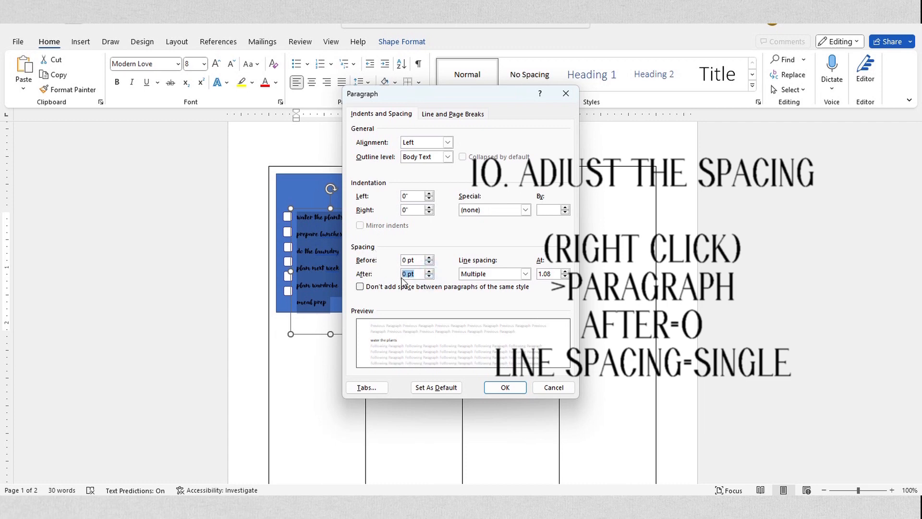
left_click(526, 277)
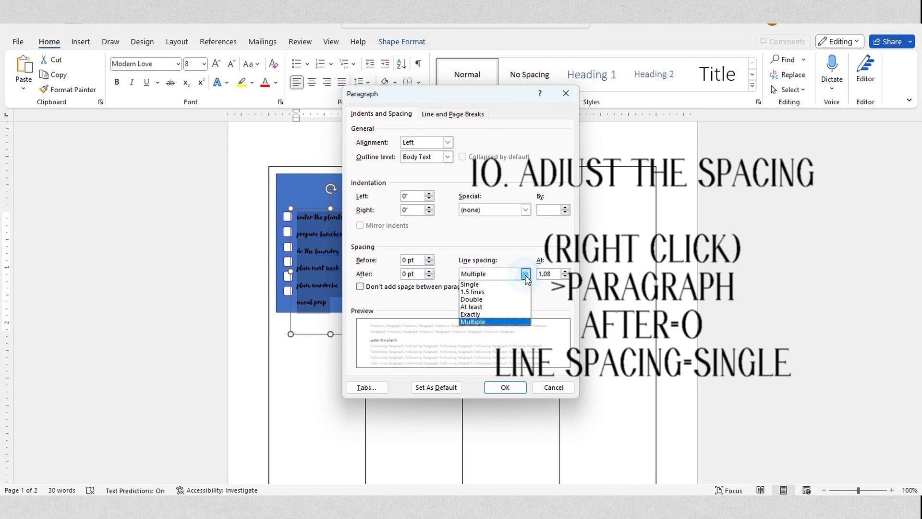
left_click(509, 285)
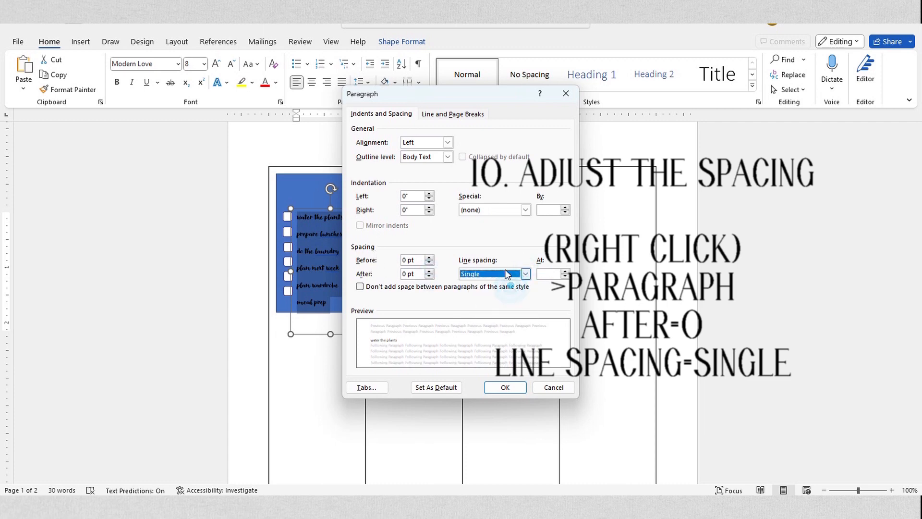
left_click(489, 388)
Step: Insert a blank line between each pair of checklist items, from water the plants down to meal prep
left_click(339, 246)
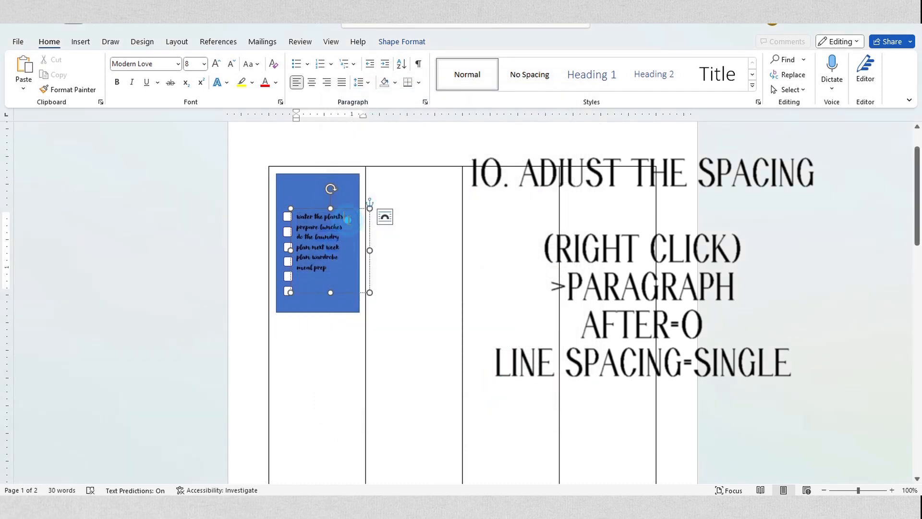
left_click(348, 220)
key("Return")
left_click(353, 238)
key("Return")
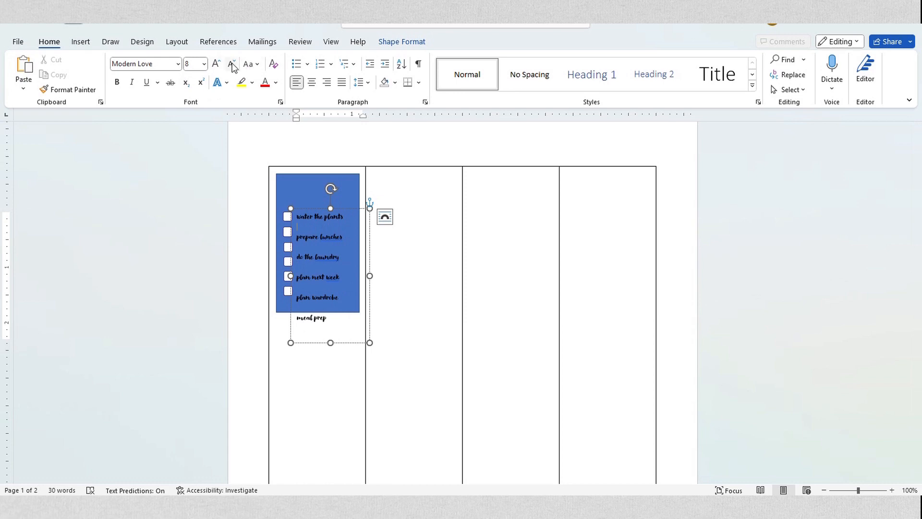
Step: Reduce the font size of the blank lines between the items until each item lines up with its checkbox
left_click(233, 67)
left_click(233, 66)
left_click(233, 66)
left_click(233, 66)
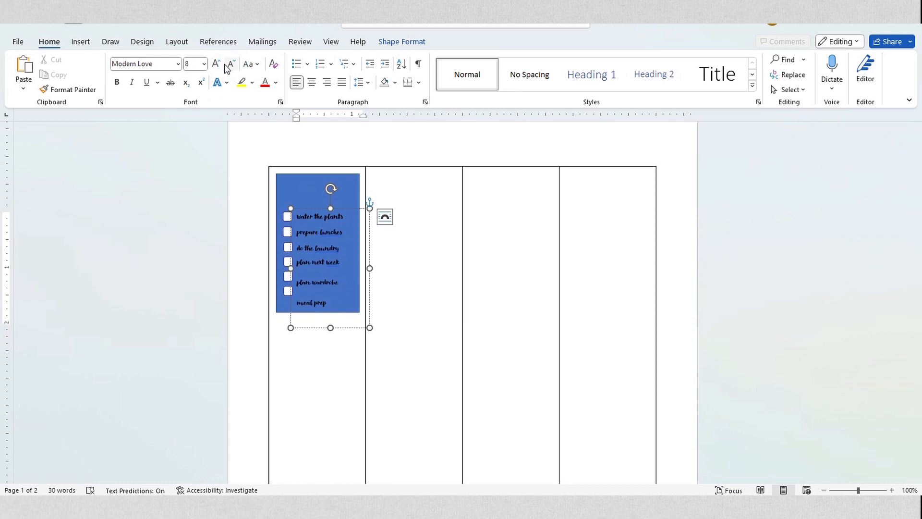
left_click(230, 67)
left_click(230, 67)
left_click(231, 66)
left_click(230, 66)
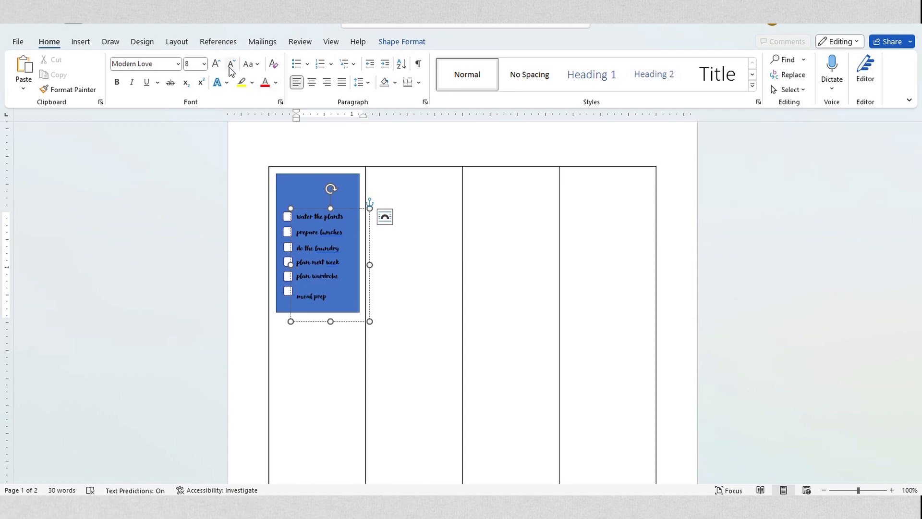
left_click(230, 67)
left_click(230, 66)
left_click(230, 66)
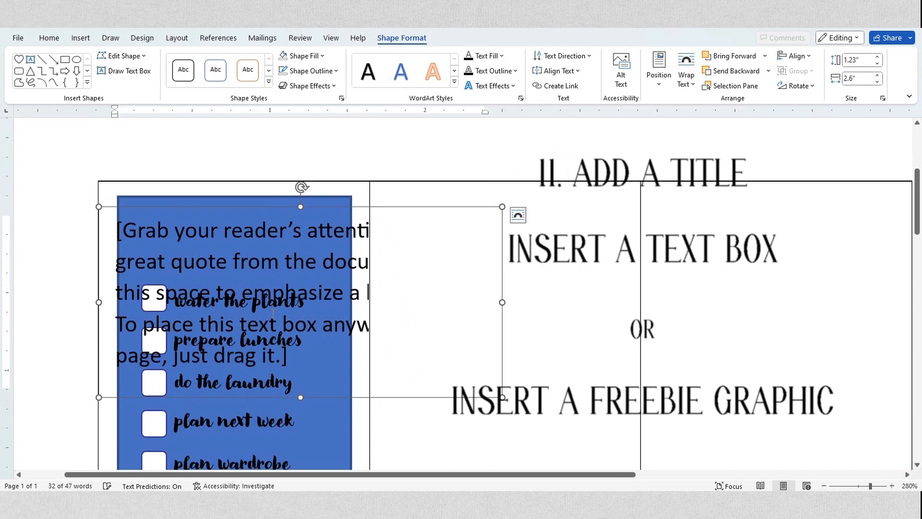
Step: Replace the placeholder text in the new title text box with "Sunday Reset"
left_click_drag(308, 359, 118, 201)
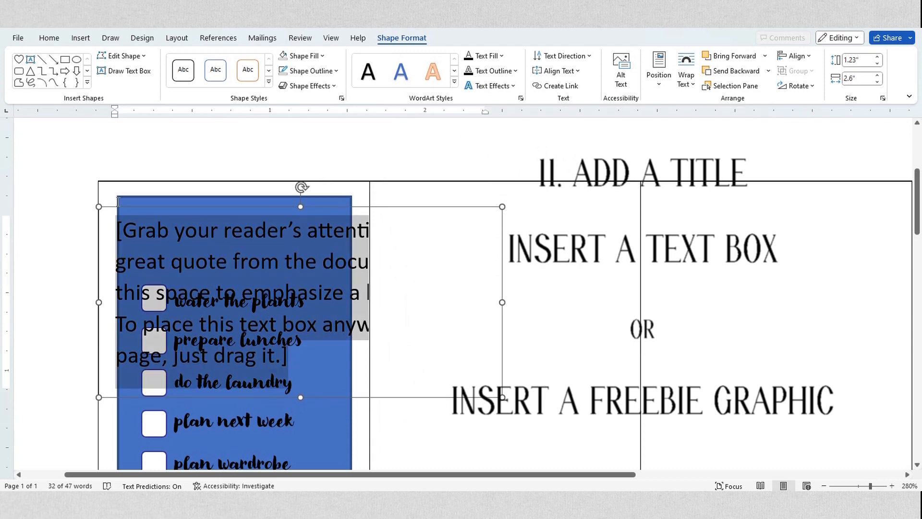
type("Sundy")
key("BackSpace")
type("ay")
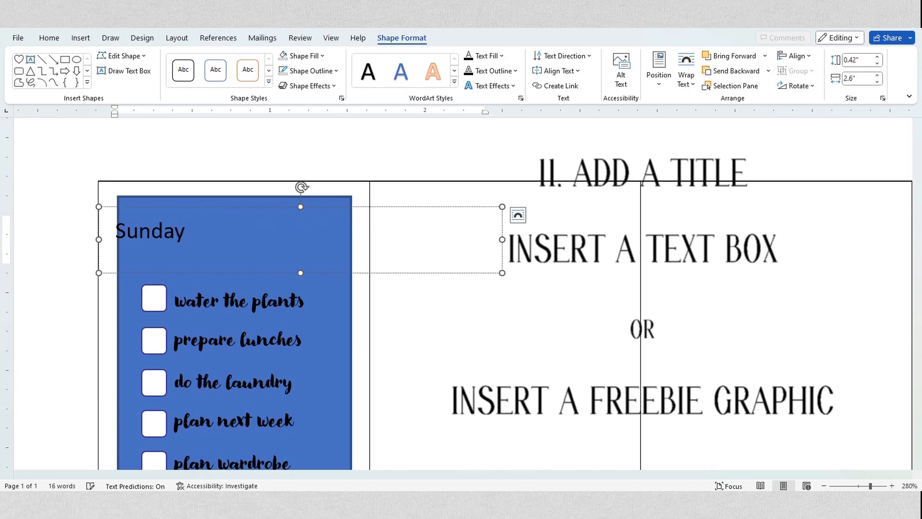
type(" Reset")
Step: Adjust the title text box's wrapping, enlarge its text to font size 22 and widen the box so the title fits on one line
right_click(253, 260)
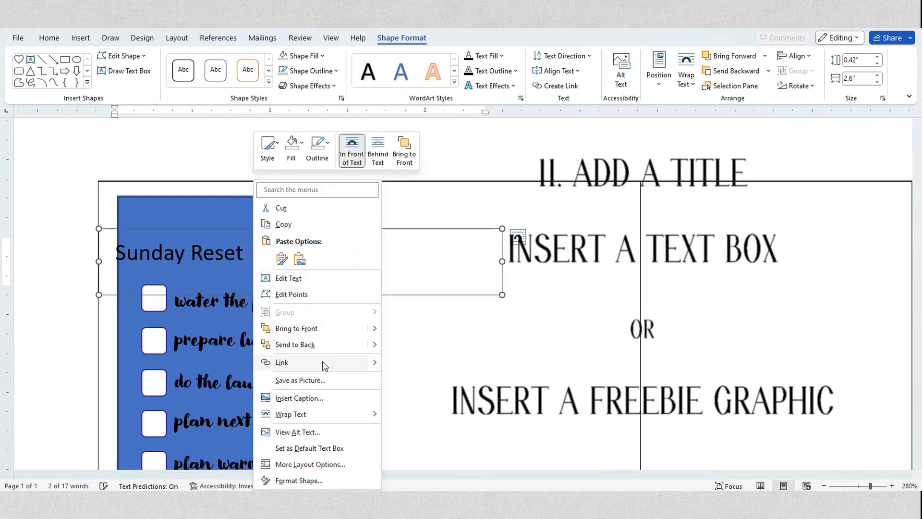
mouse_move(315, 413)
left_click(414, 314)
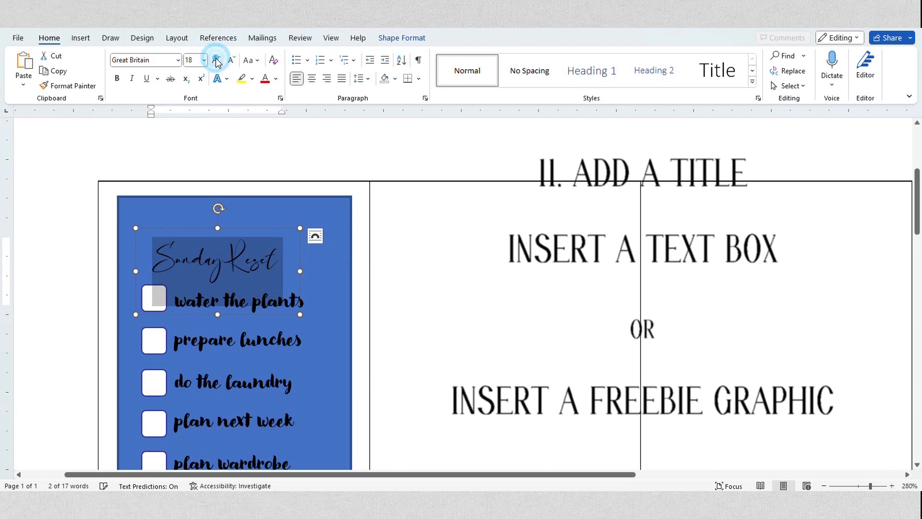
left_click(216, 60)
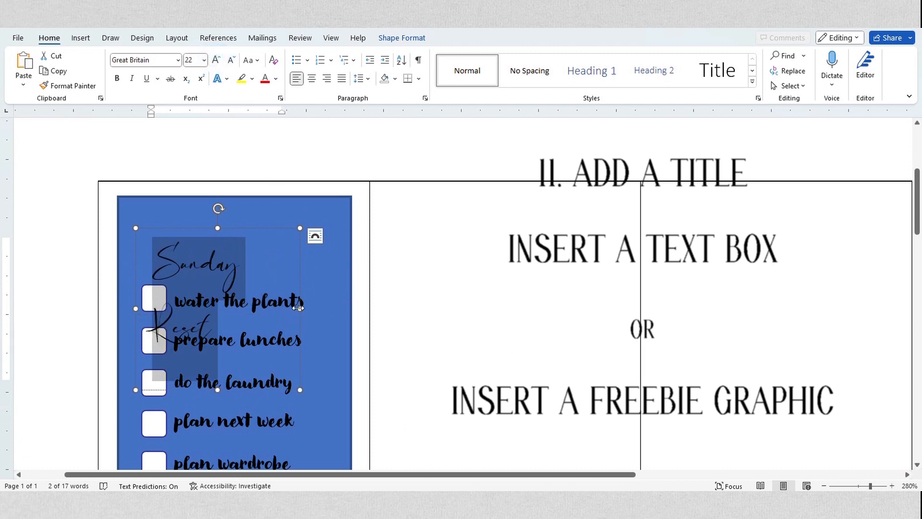
left_click_drag(302, 308, 329, 307)
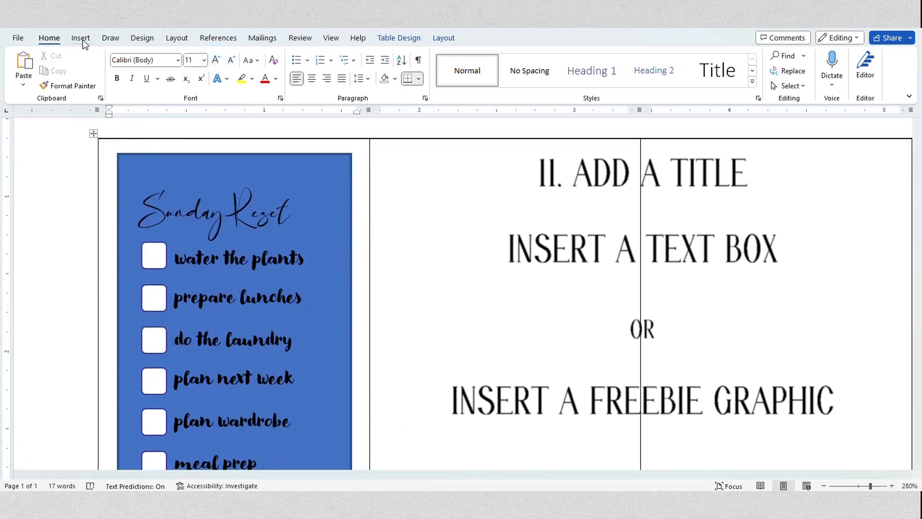
Step: Insert the Sunday Reset picture from the Desktop folder of this device
left_click(83, 38)
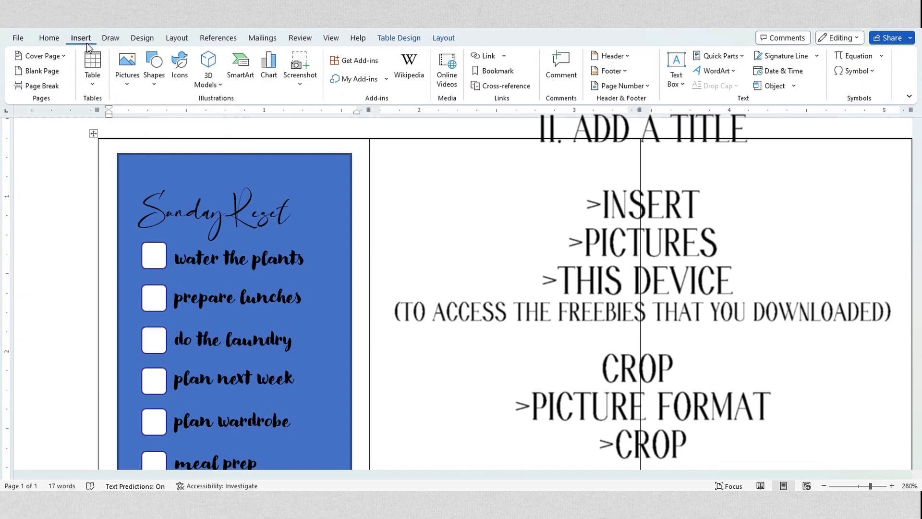
left_click(126, 85)
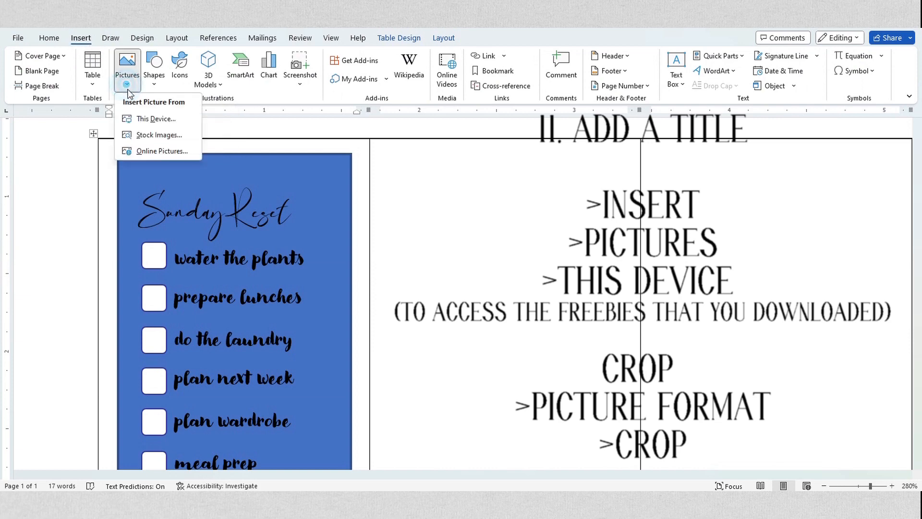
left_click(139, 118)
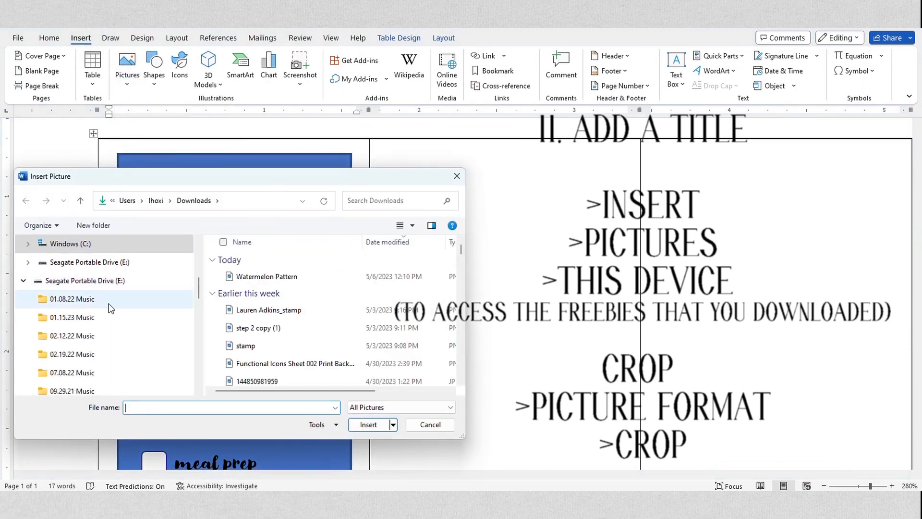
scroll(117, 276, "up", 3)
scroll(118, 278, "up", 2)
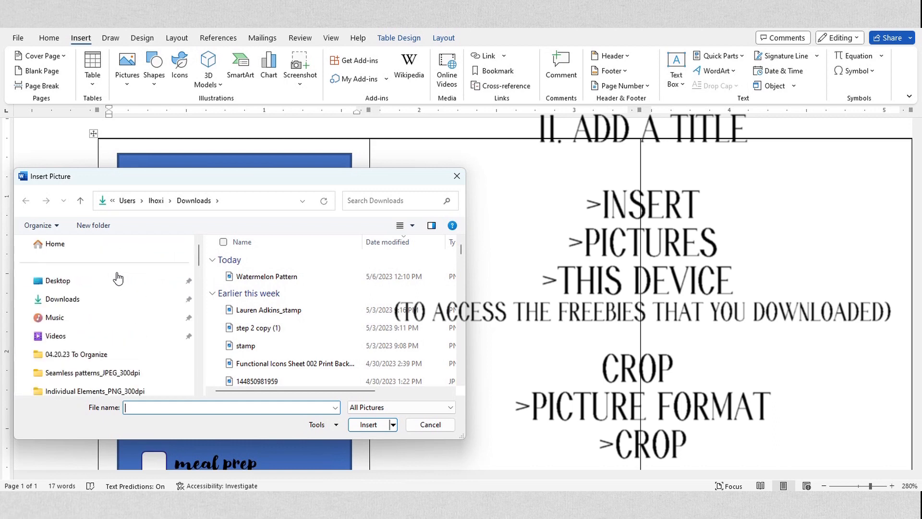
left_click(110, 280)
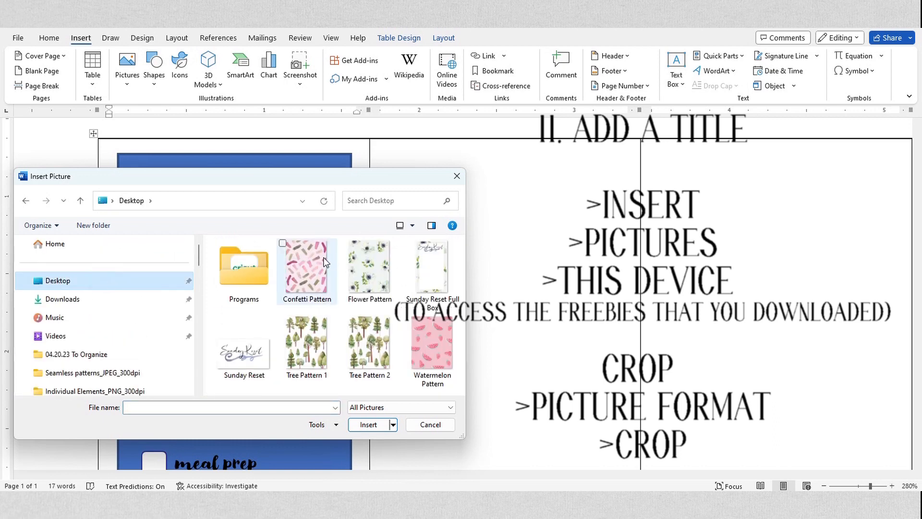
left_click(262, 348)
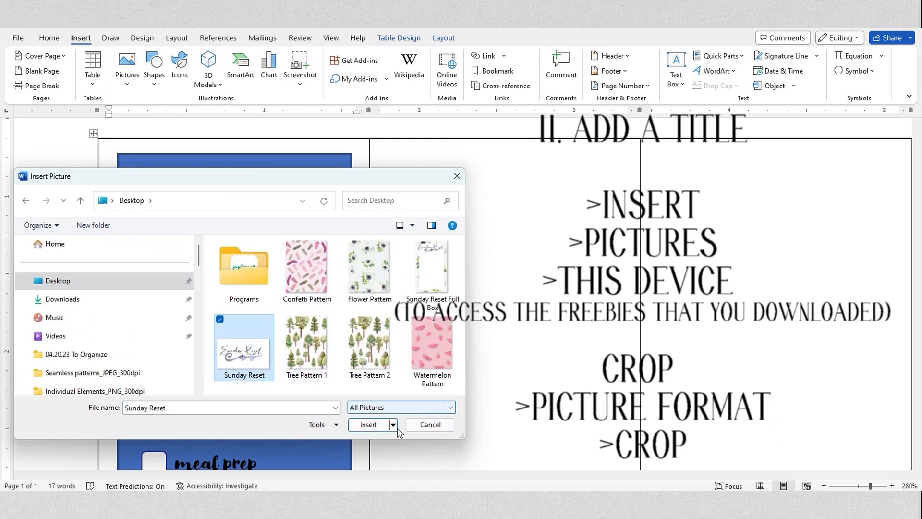
left_click(368, 425)
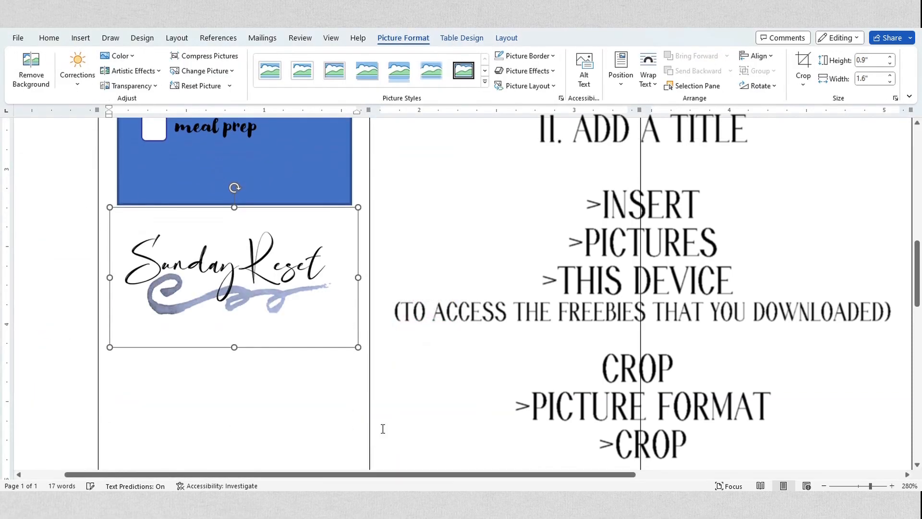
Step: Set the Sunday Reset picture's wrapping to In Front of Text and fit it, about 1.07" wide, at the upper end of the blue rectangle
right_click(252, 278)
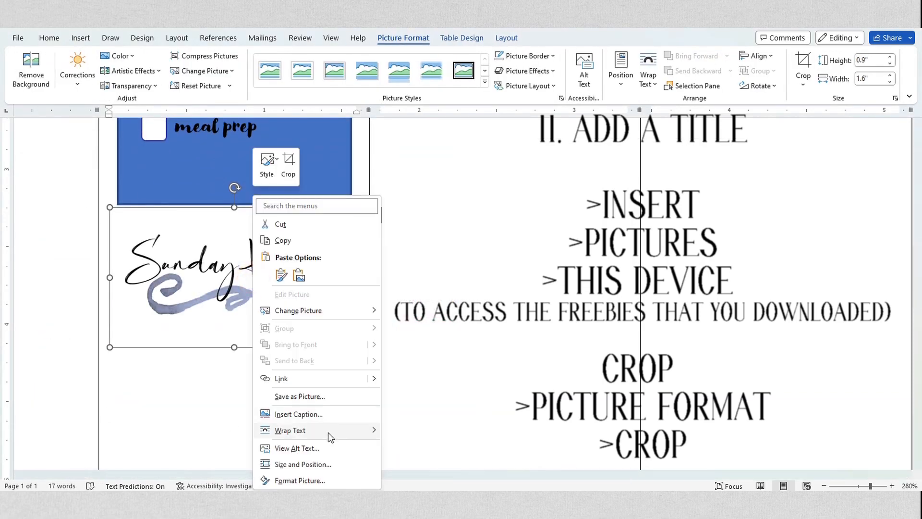
mouse_move(329, 430)
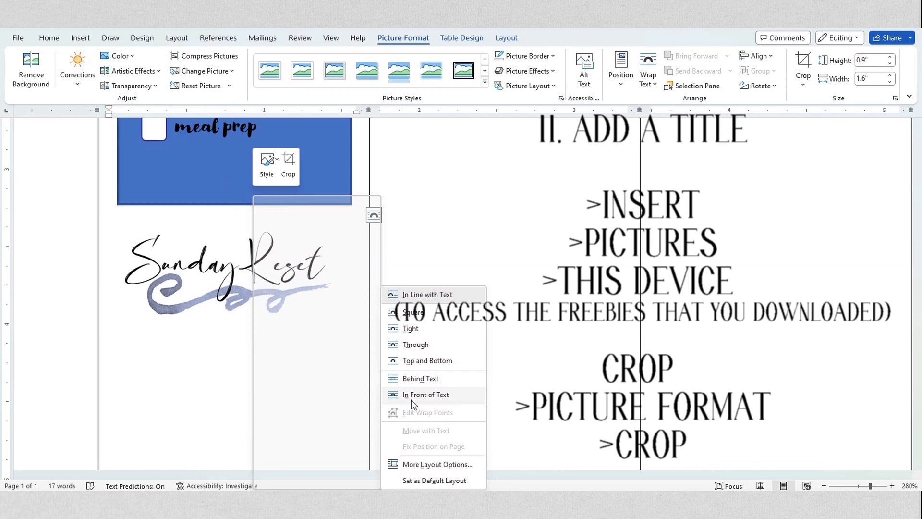
right_click(236, 178)
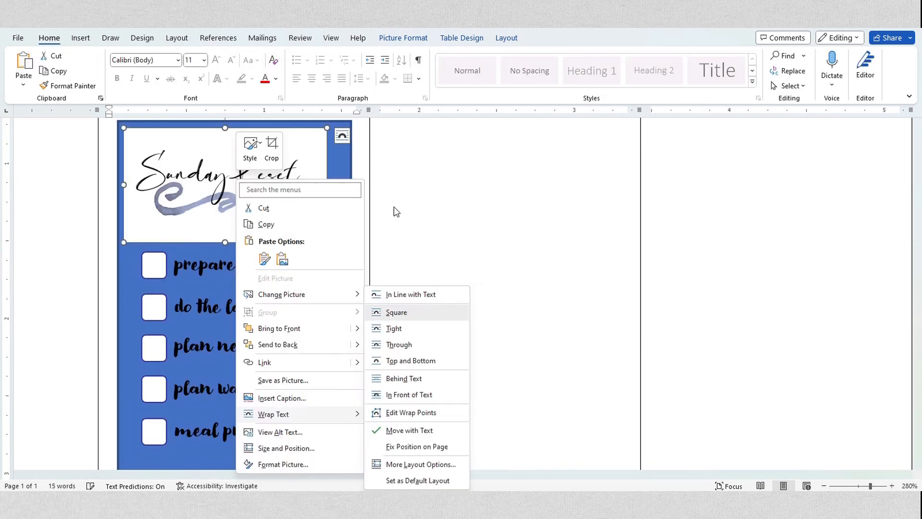
left_click(399, 198)
scroll(263, 209, "up", 3)
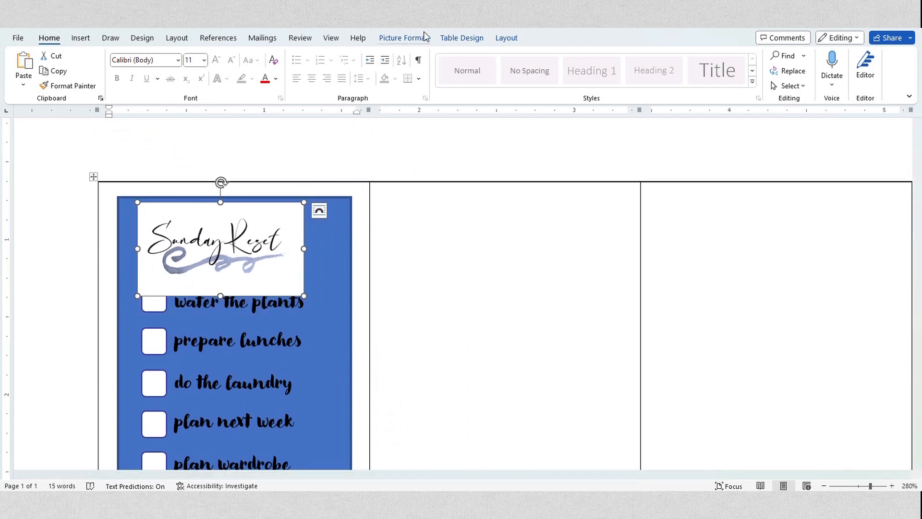
Step: Crop the empty area below the lettering off the Sunday Reset picture, leaving it about 0.51" high
left_click(423, 32)
left_click(803, 67)
left_click_drag(220, 294, 220, 279)
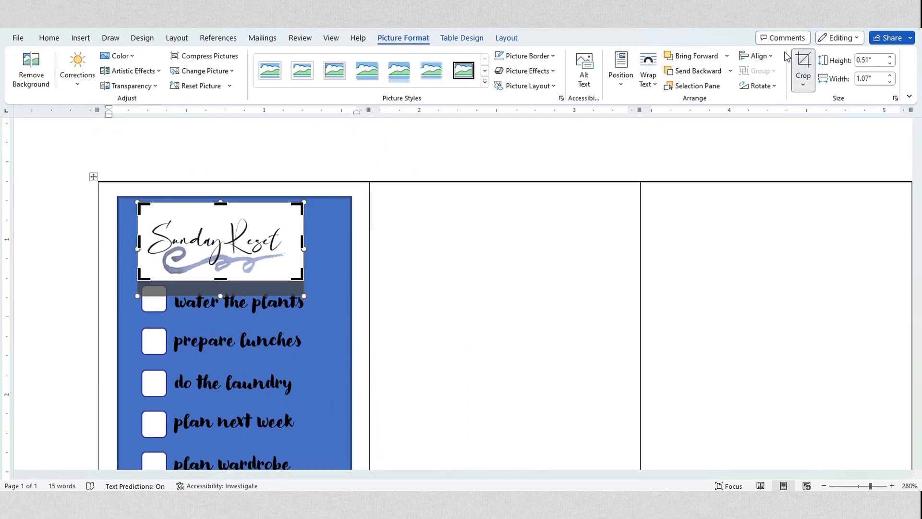
left_click(803, 65)
Step: Delete the blue rectangle behind the checklist
left_click(328, 318)
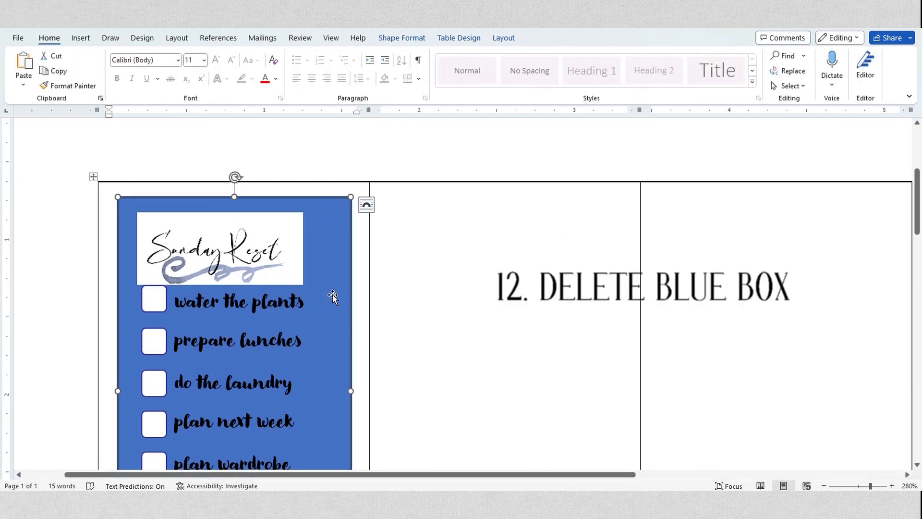
key("Delete")
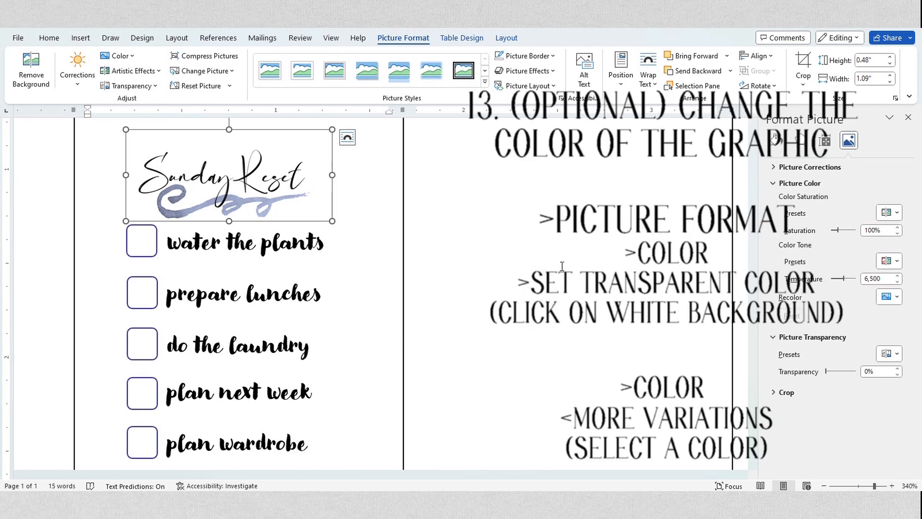
Step: Make the white background of the Sunday Reset picture transparent with Set Transparent Color
left_click(128, 56)
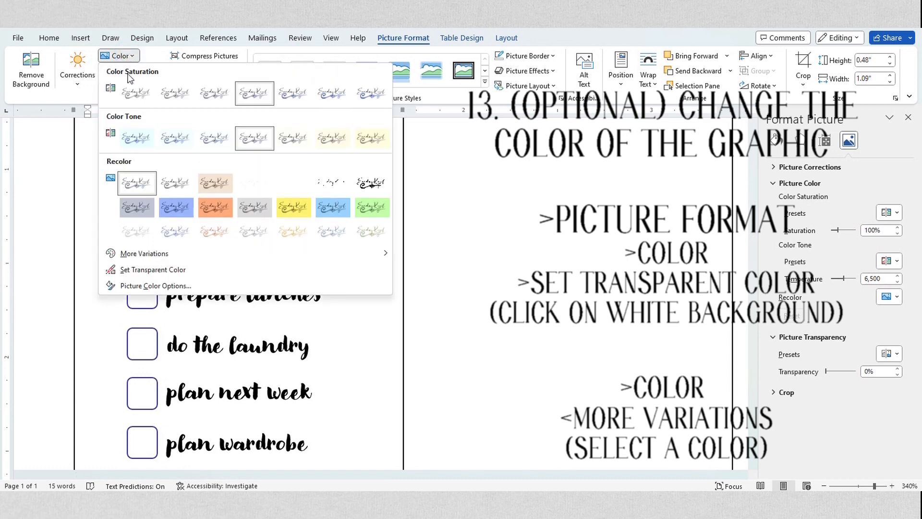
left_click(150, 270)
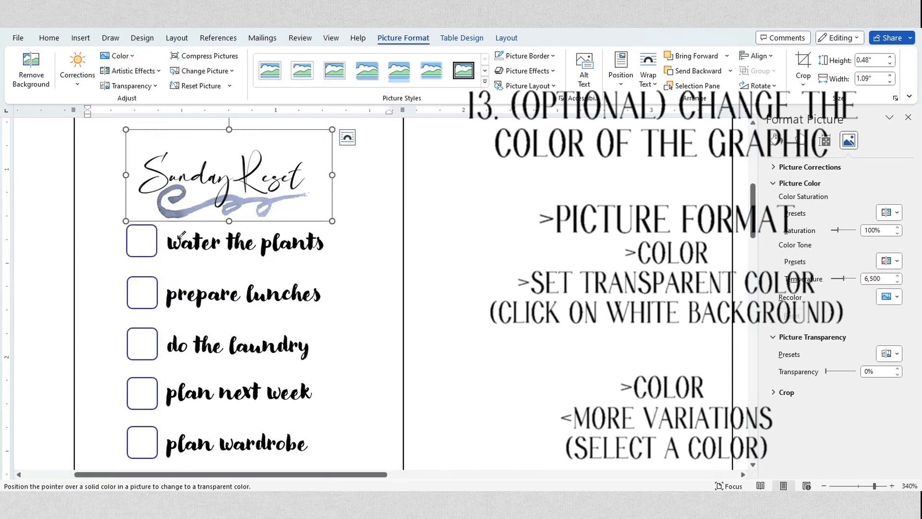
left_click(299, 145)
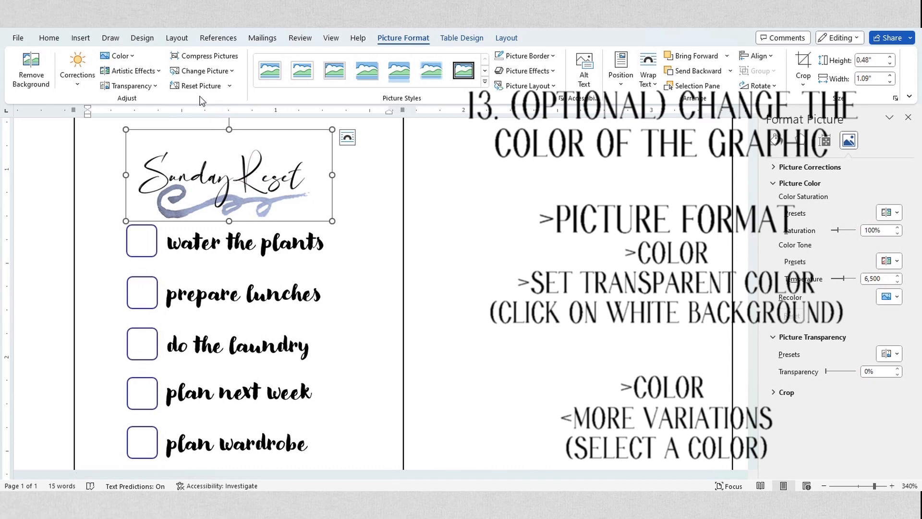
Step: Recolor the Sunday Reset picture with a custom green picked from the color spectrum
left_click(116, 56)
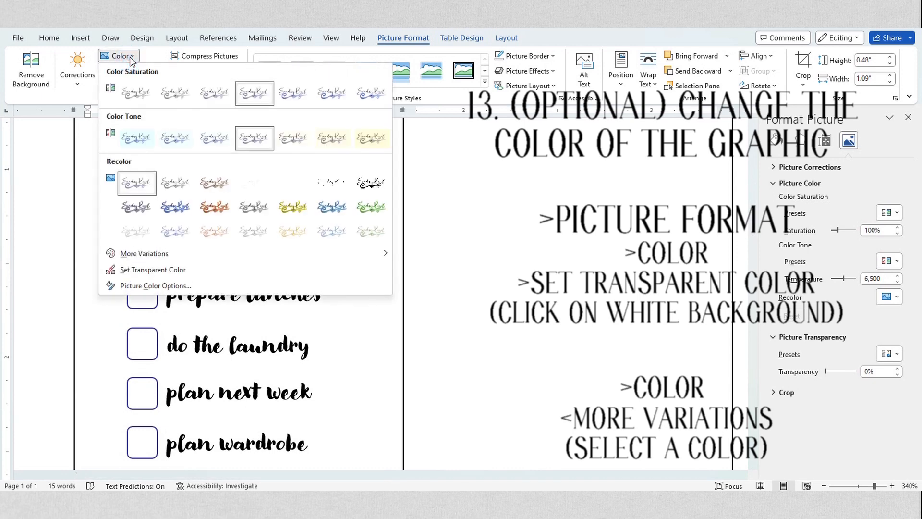
mouse_move(171, 261)
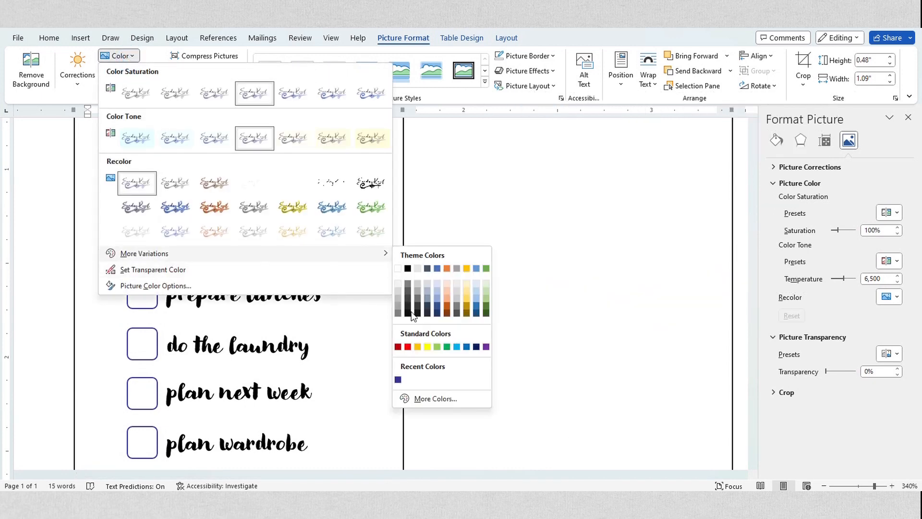
left_click(425, 398)
left_click(426, 151)
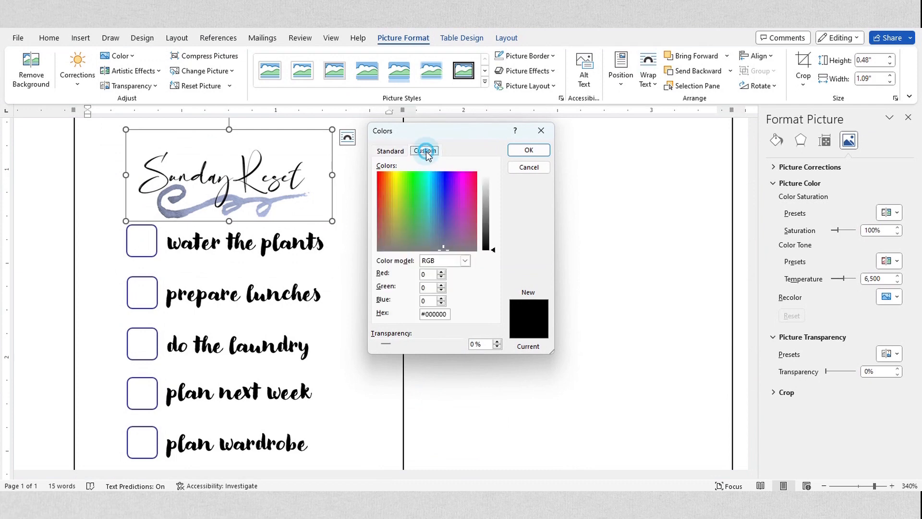
left_click_drag(463, 215, 424, 224)
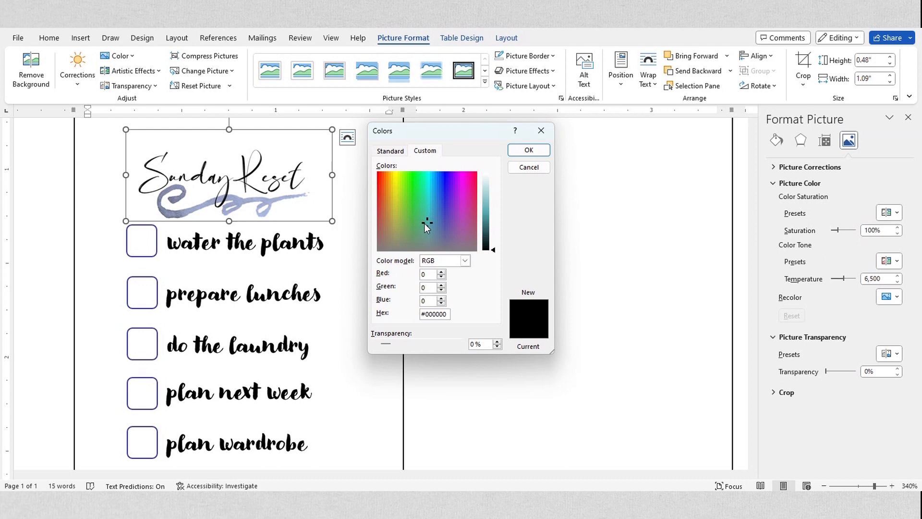
left_click_drag(495, 248, 495, 227)
left_click(528, 150)
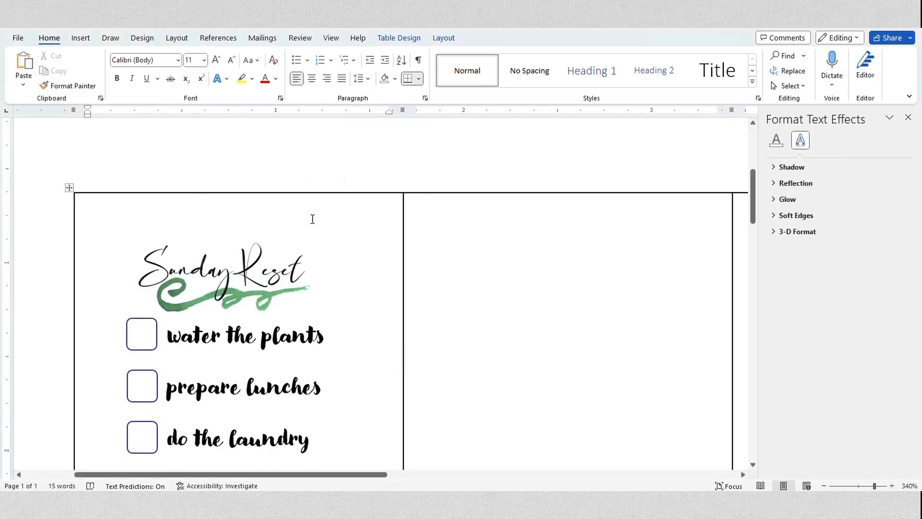
mouse_move(258, 265)
left_mouse_down()
mouse_move(275, 295)
mouse_move(254, 364)
mouse_move(253, 372)
mouse_move(267, 346)
mouse_move(262, 398)
mouse_move(261, 326)
mouse_move(272, 372)
mouse_move(265, 390)
mouse_move(259, 270)
left_mouse_up()
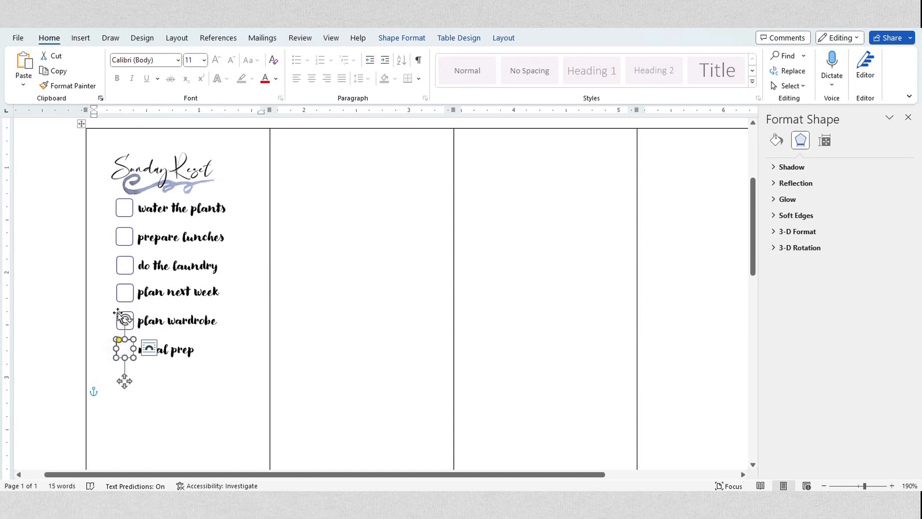
Step: Select all six checkboxes, from meal prep up to water the plants, and group them into one object
left_click(119, 317, "shift")
left_click(120, 291, "shift")
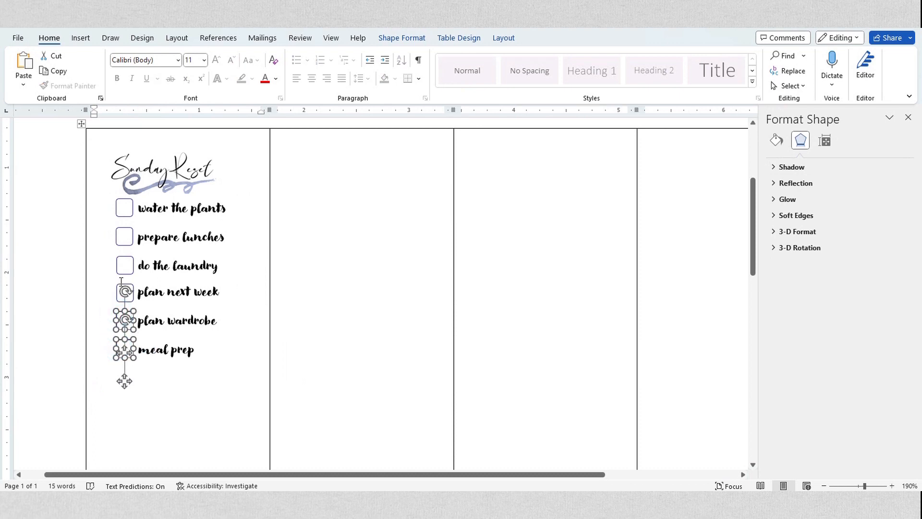
left_click(120, 265, "shift")
left_click(120, 237, "shift")
left_click(118, 202, "shift")
right_click(117, 199)
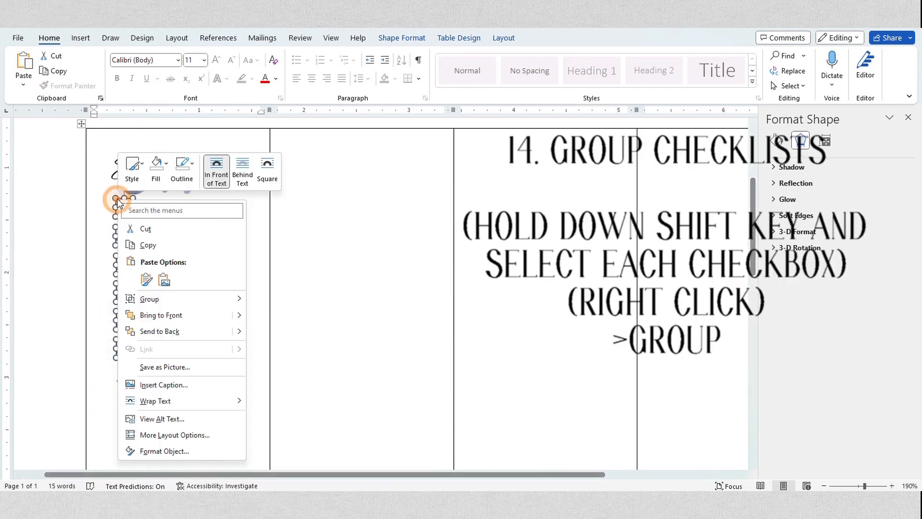
mouse_move(184, 298)
left_click(262, 302)
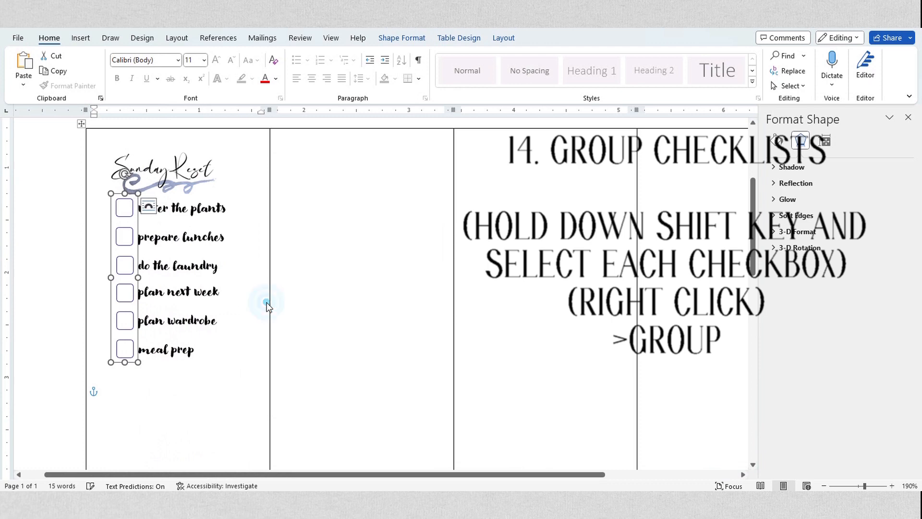
right_click(116, 258)
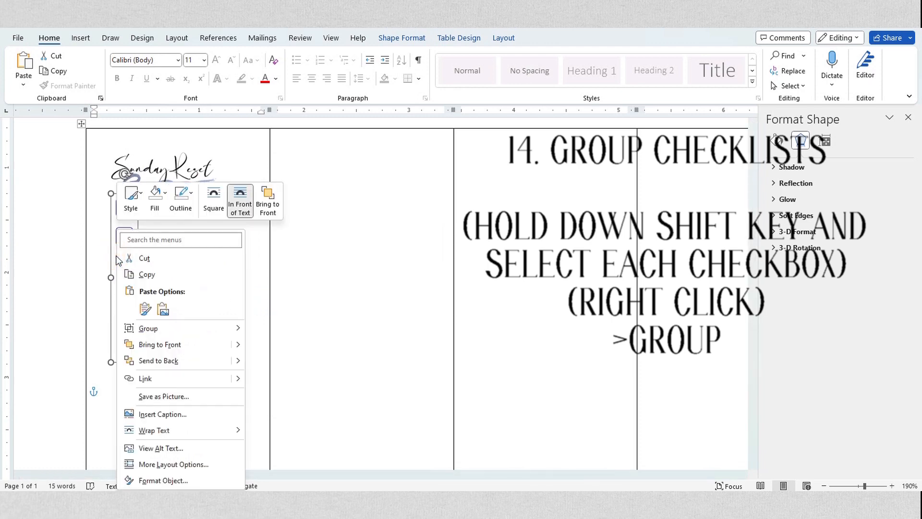
mouse_move(152, 331)
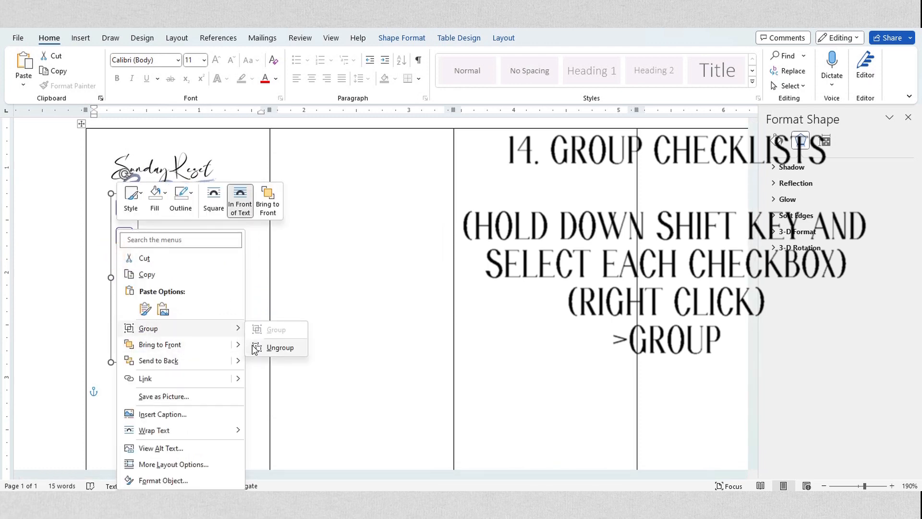
left_click(260, 288)
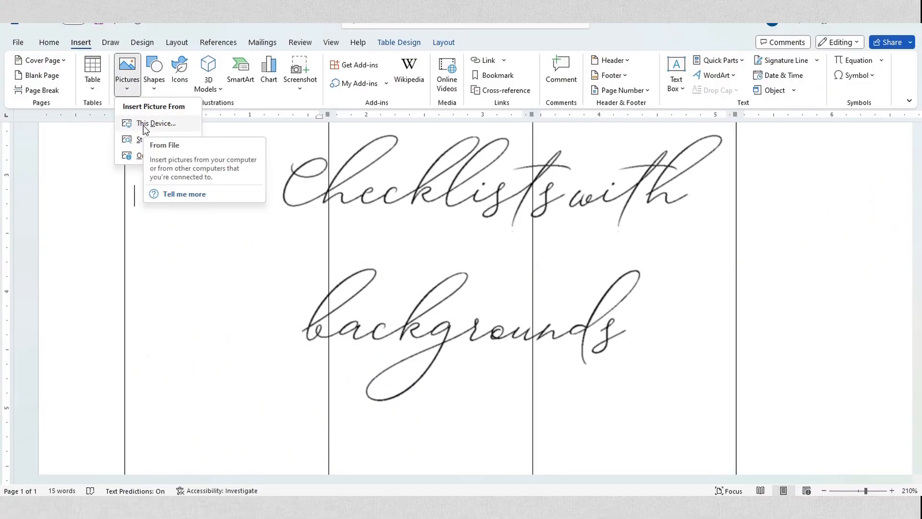
Step: Insert the Sunday Reset Full Box picture from the Desktop folder below the checklist in the first column
left_click(144, 126)
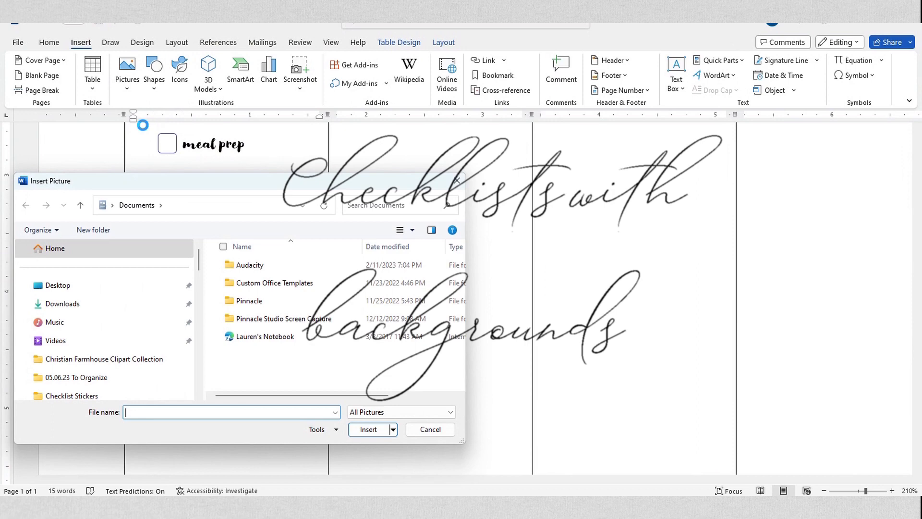
left_click(159, 287)
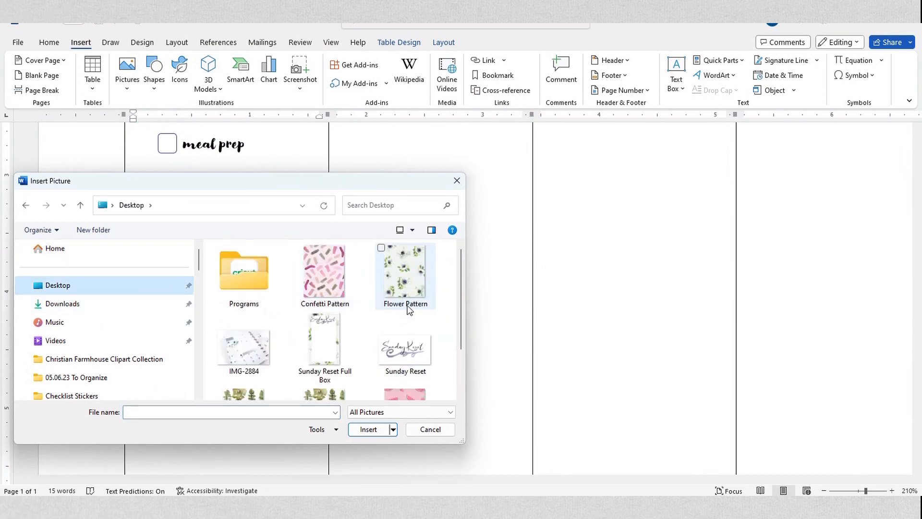
scroll(425, 317, "down", 2)
double_click(325, 281)
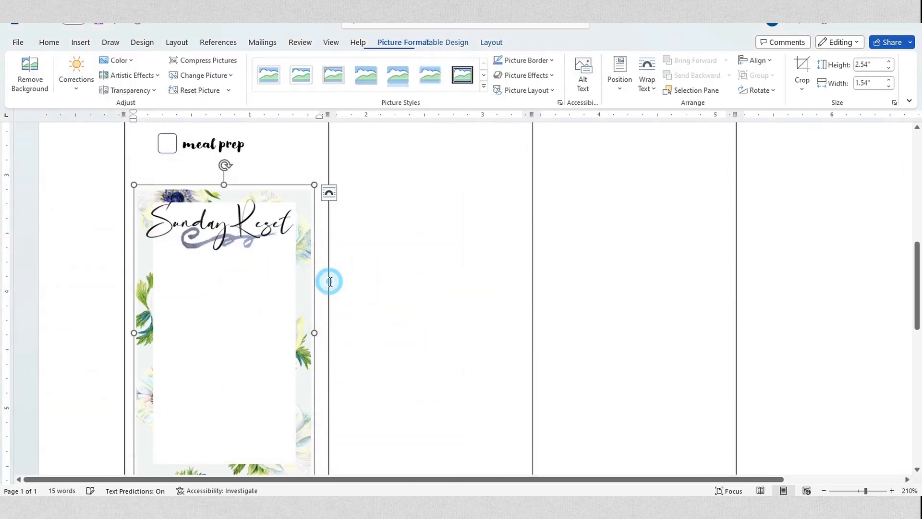
Step: Set the text wrapping of the Sunday Reset Full Box picture to Square
right_click(273, 278)
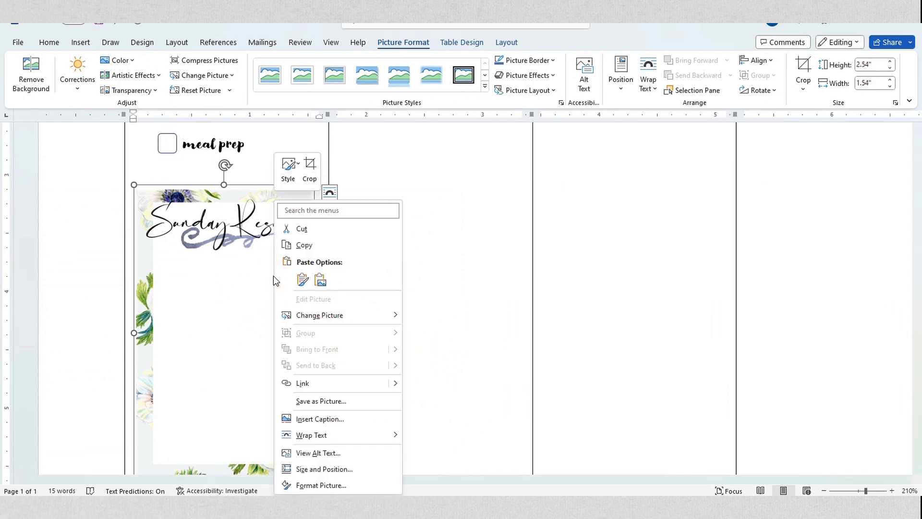
mouse_move(357, 439)
left_click(432, 316)
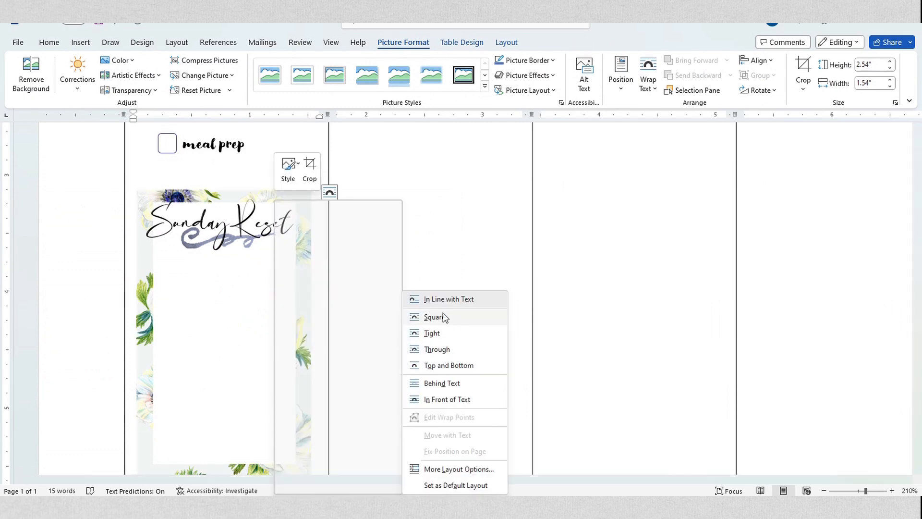
left_click(168, 278)
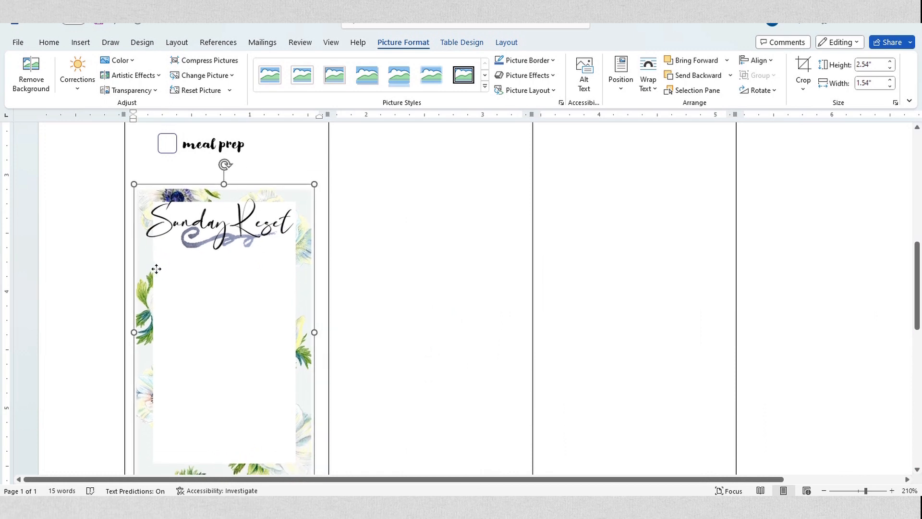
Step: Copy the checkbox group and the task text box and place the copies side by side on the floral picture's white area
left_click(171, 152)
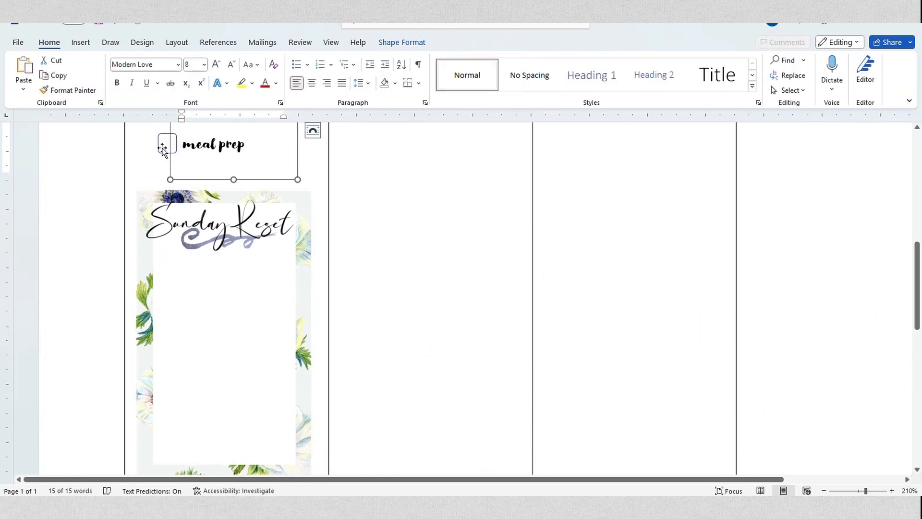
left_click(163, 148)
left_click(207, 410)
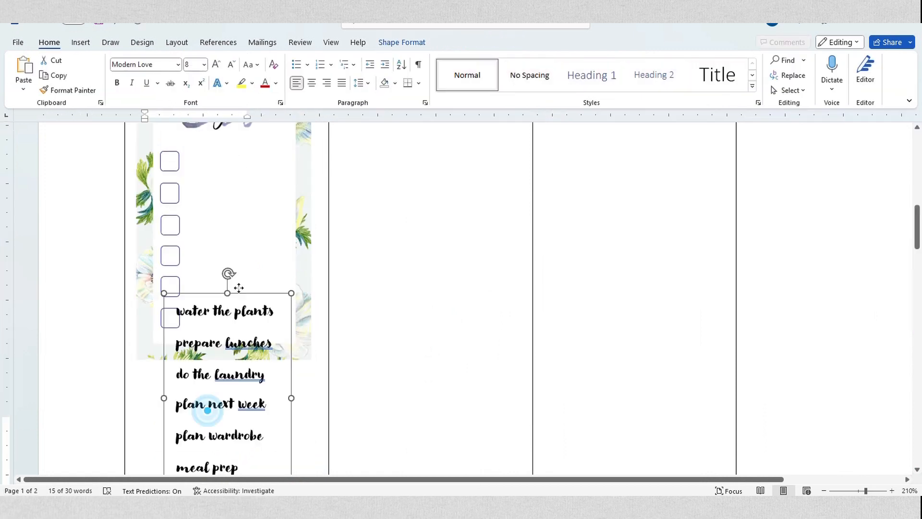
left_click_drag(238, 293, 259, 151)
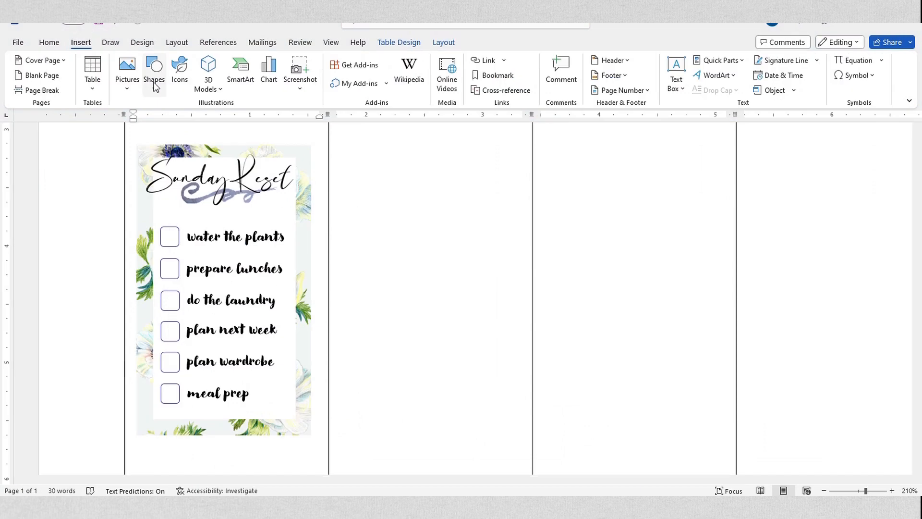
Step: Draw a horizontal line about 0.8" long under "water the plants" on the floral card
left_click(154, 77)
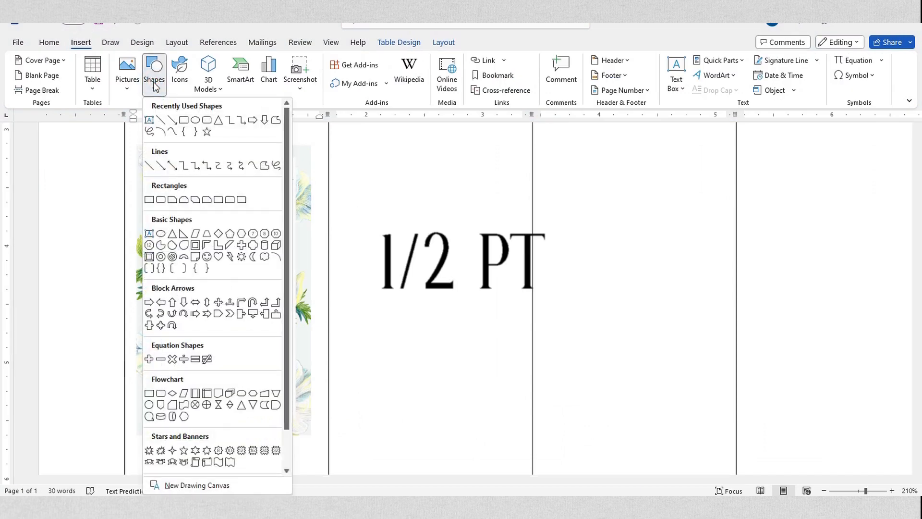
left_click(162, 122)
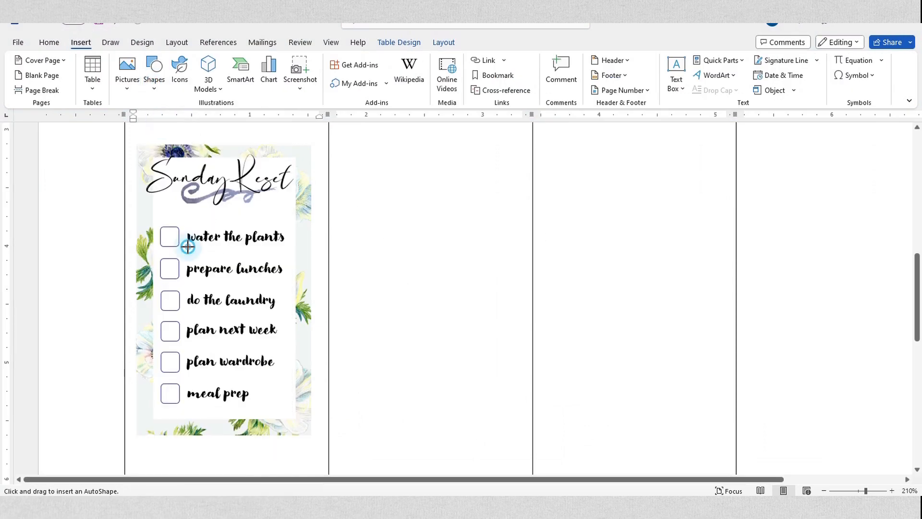
left_click_drag(187, 246, 275, 248)
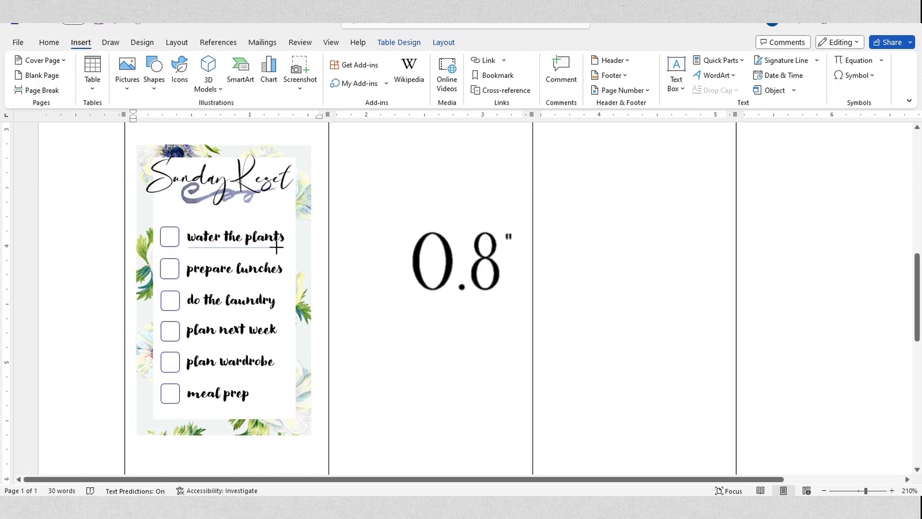
left_click_drag(283, 245, 284, 246)
Step: Set the line's weight to 1/2 pt and place copies of it under the other five tasks, down to meal prep
scroll(288, 240, "up", 2, "ctrl")
left_click(311, 74)
left_click(310, 250)
left_click(462, 194)
left_click(538, 155)
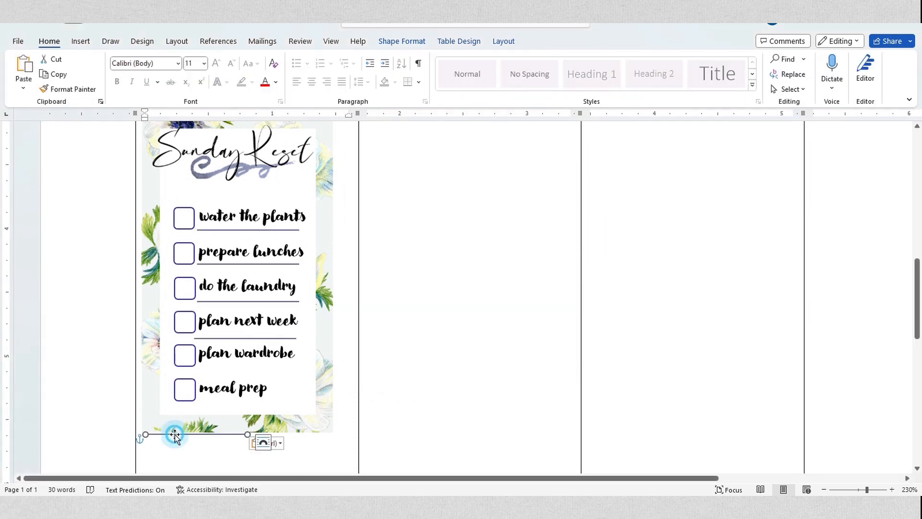
left_click_drag(175, 432, 235, 402)
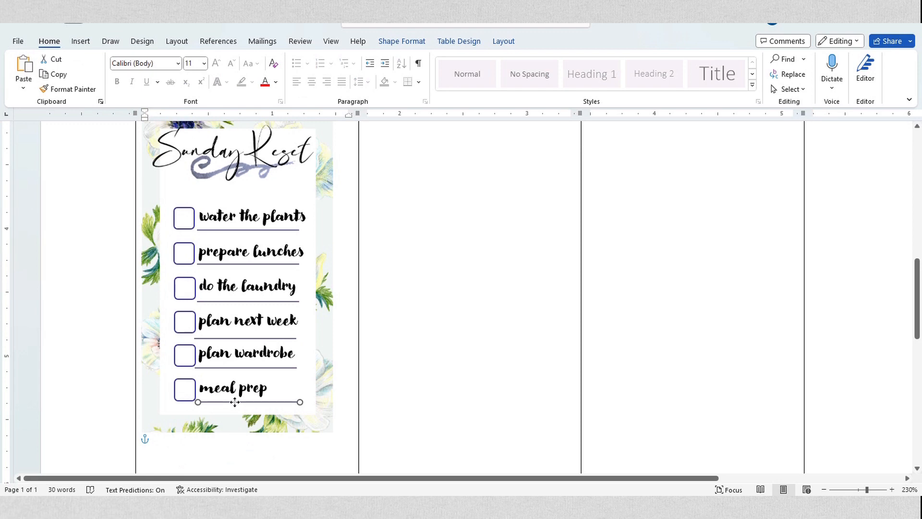
Step: Select all six underlines on the card, align them left and distribute them vertically
left_click(211, 401)
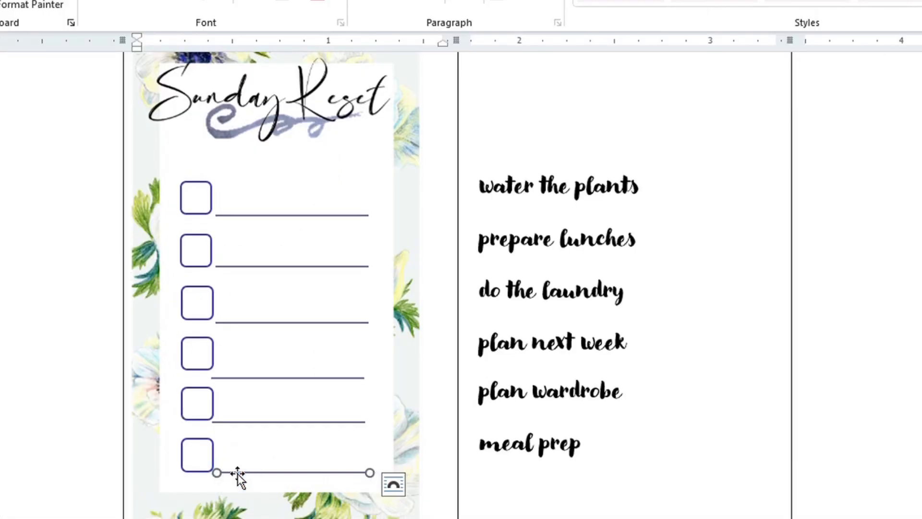
left_click(250, 423, "shift")
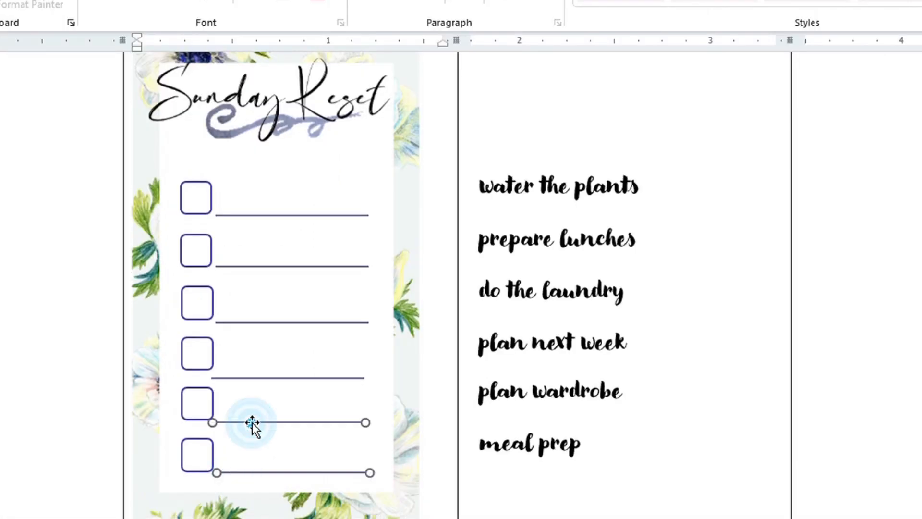
left_click(272, 378, "shift")
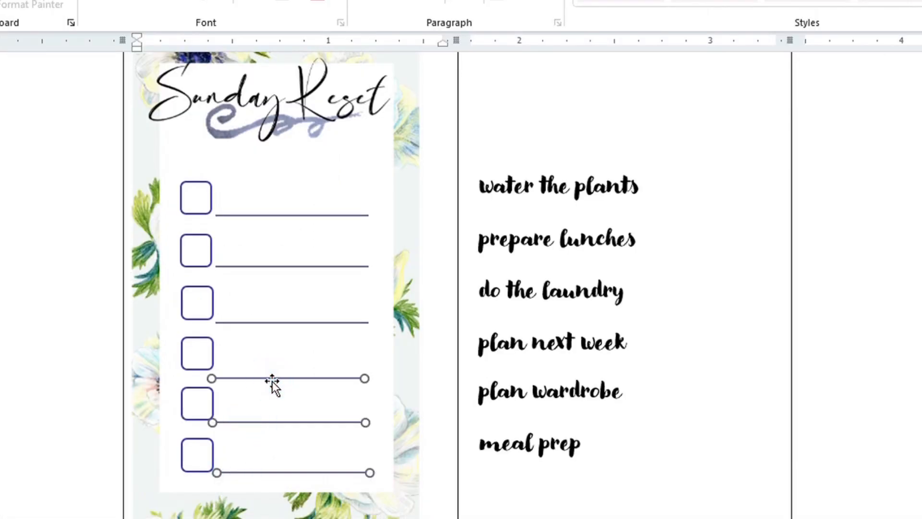
left_click(281, 323, "shift")
left_click(281, 266, "shift")
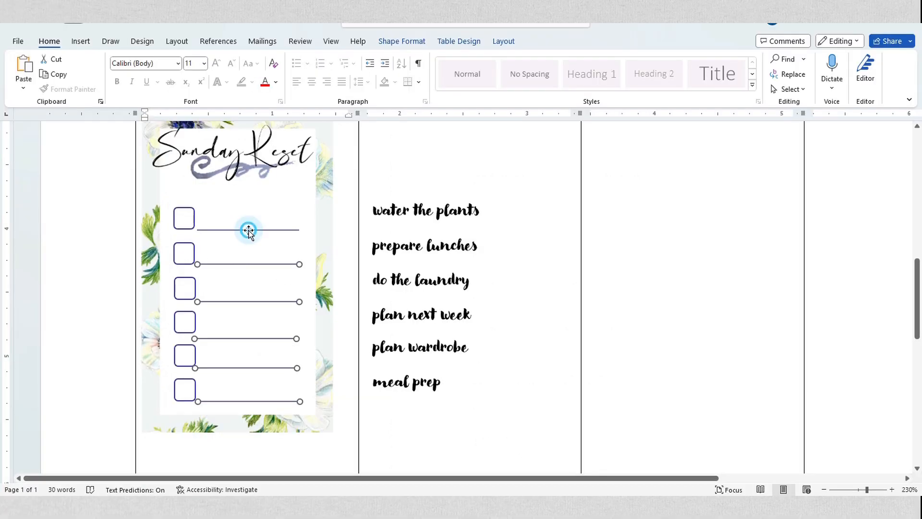
left_click(421, 43)
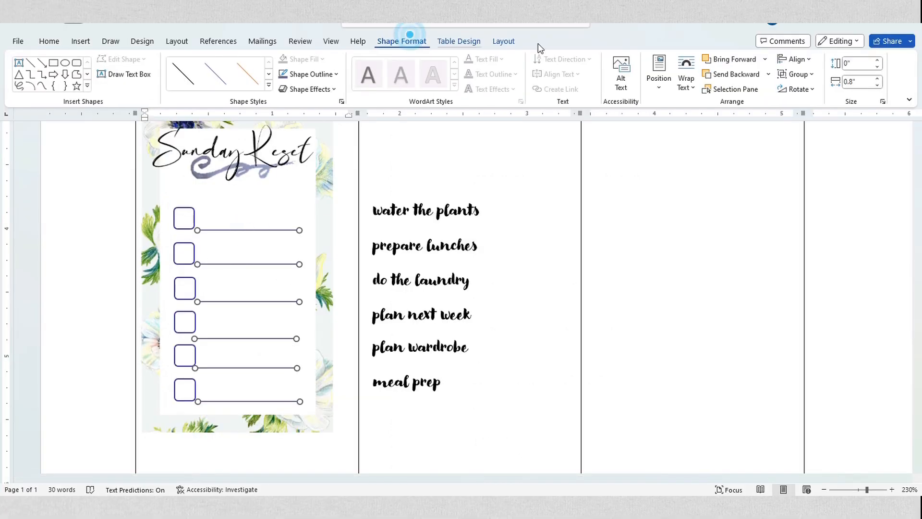
left_click(797, 59)
left_click(812, 75)
left_click(797, 58)
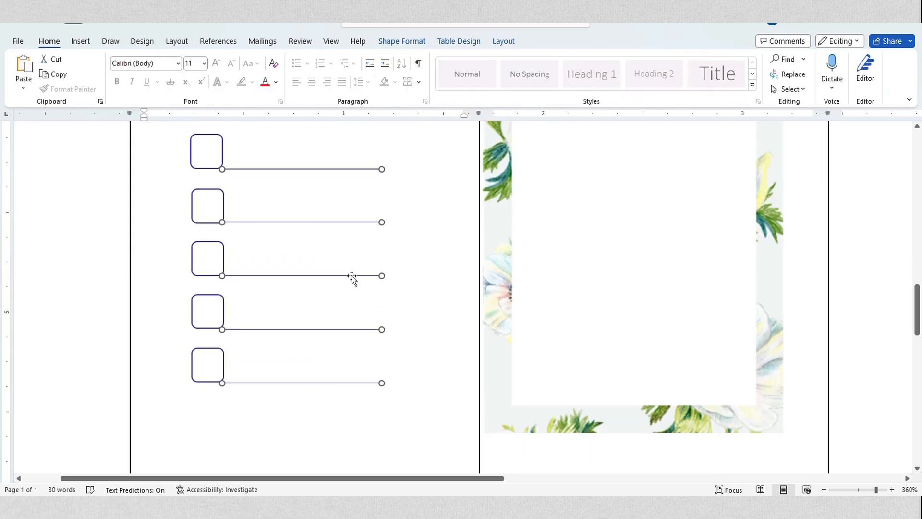
Step: Group the six underlines and nudge the group slightly right, clear of the checkboxes
right_click(352, 276)
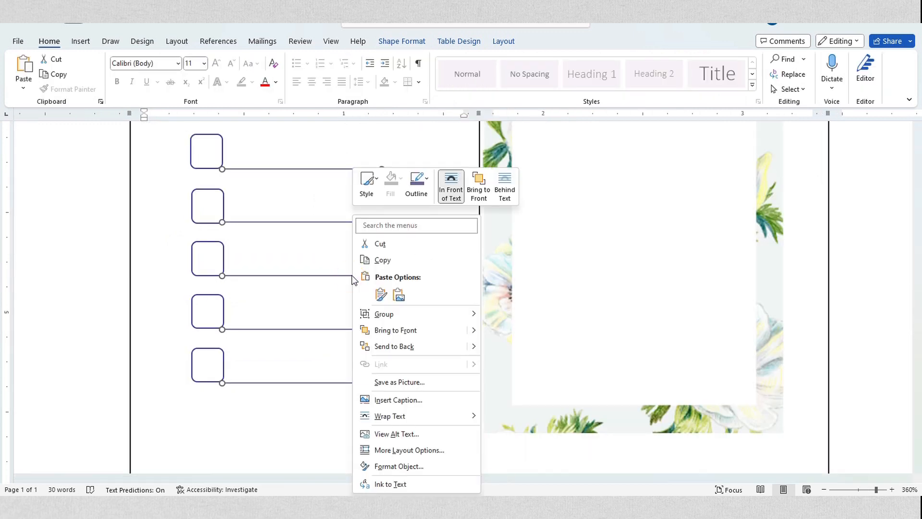
left_click(382, 313)
left_click(504, 315)
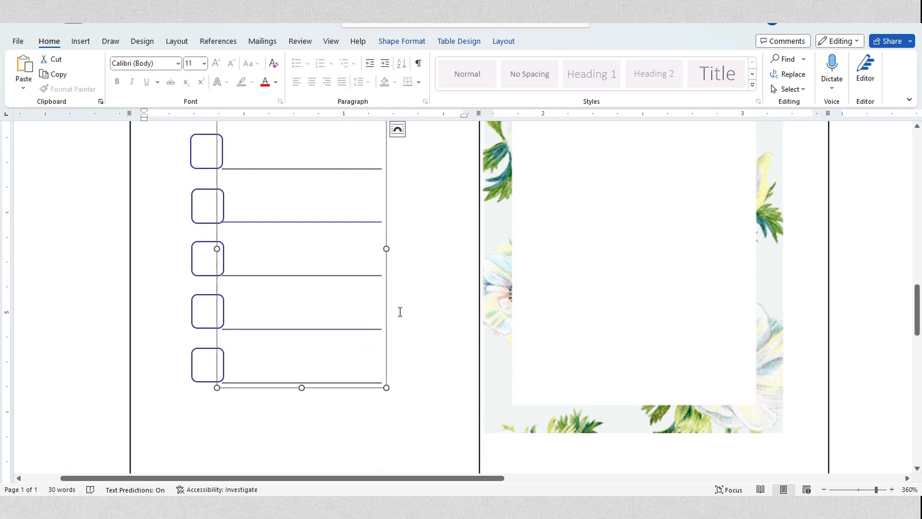
key("Right")
key("Right")
key("Right")
key("Right")
key("Right")
Step: Set the floral Sunday Reset picture's text wrapping to Behind Text and move it behind the checklist
right_click(572, 327)
mouse_move(605, 267)
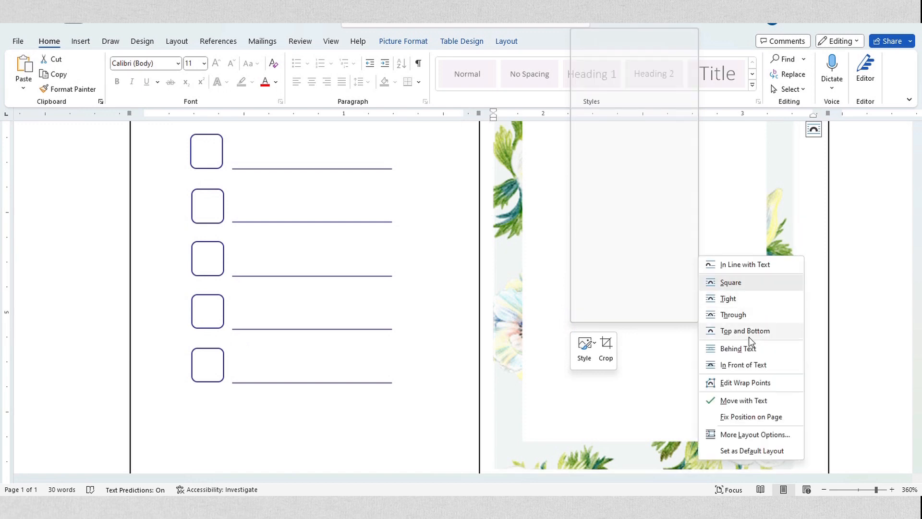
left_click(737, 353)
left_click_drag(735, 312, 392, 293)
Step: Insert the Flower Pattern picture from the Desktop into the table's second column
left_click(825, 490)
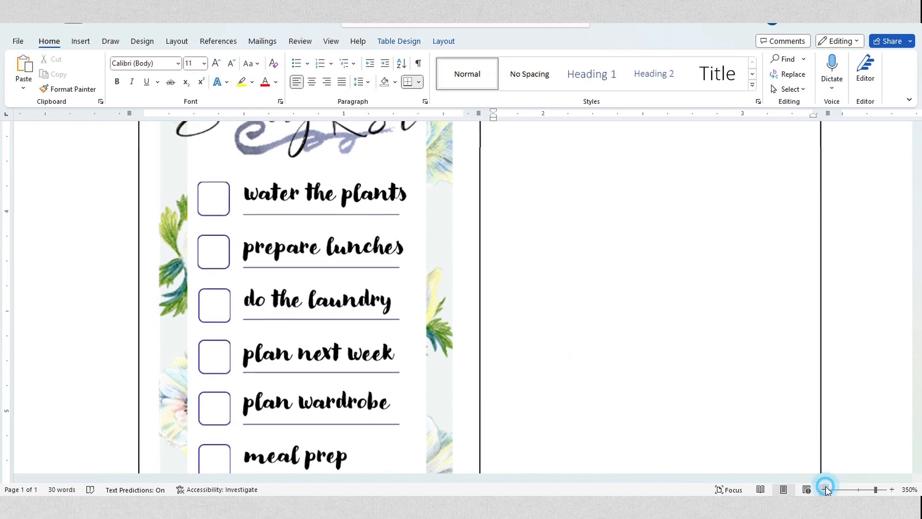
left_click(825, 490)
left_click(825, 490)
left_click(825, 490)
left_click(825, 490)
left_click(825, 490)
left_click(825, 490)
left_click(826, 490)
left_click(825, 490)
left_click(825, 490)
left_click(825, 490)
left_click(825, 490)
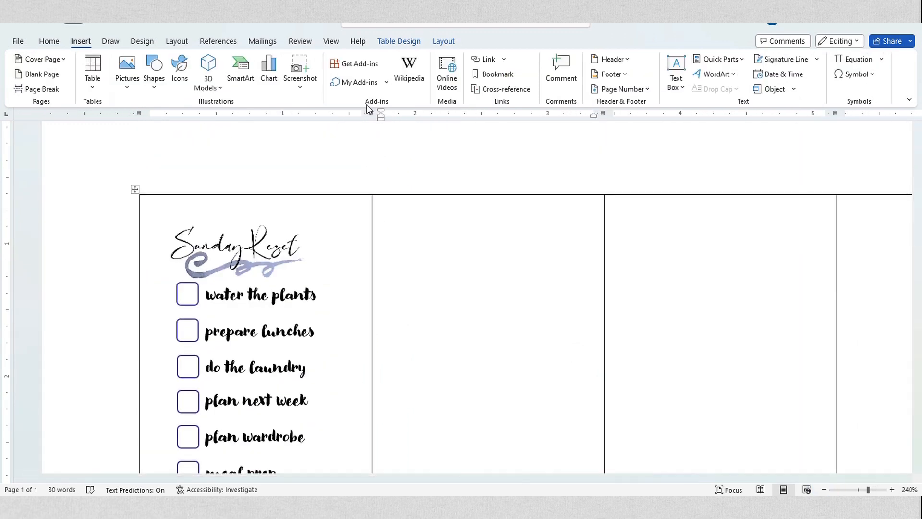
left_click(129, 81)
left_click(141, 123)
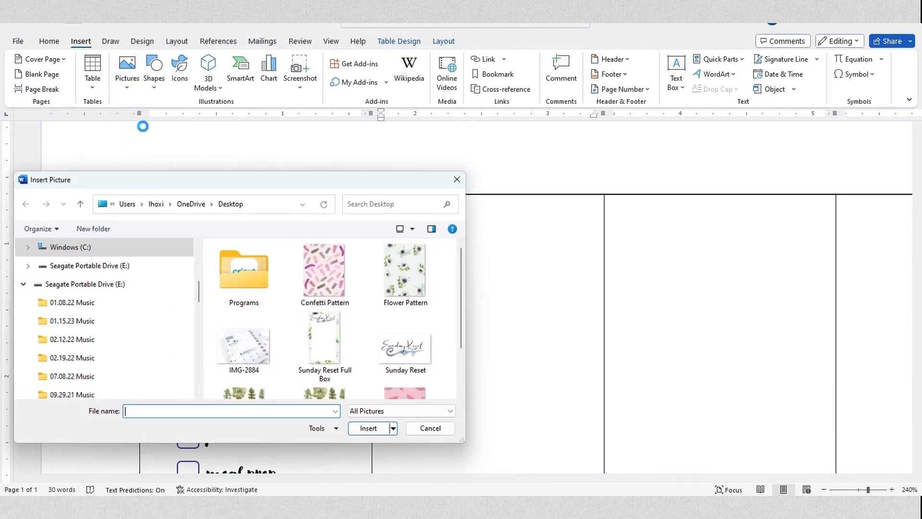
left_click(336, 329)
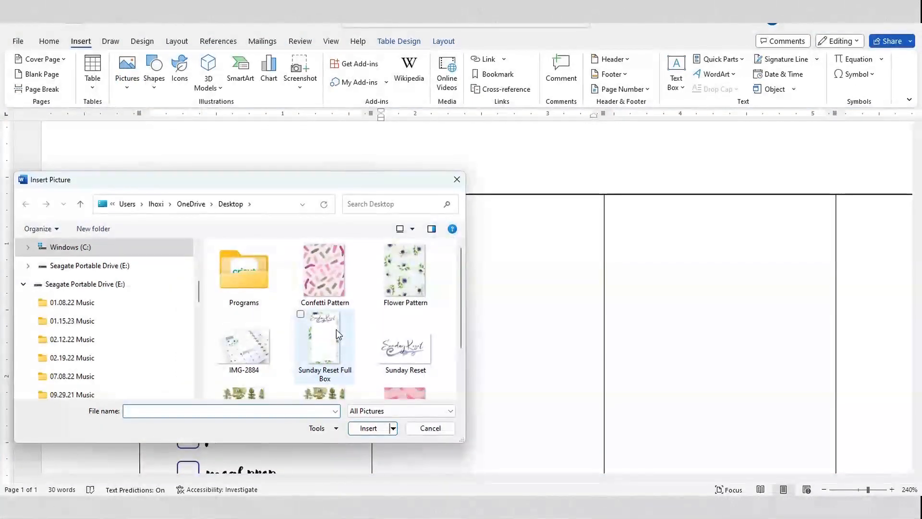
double_click(410, 269)
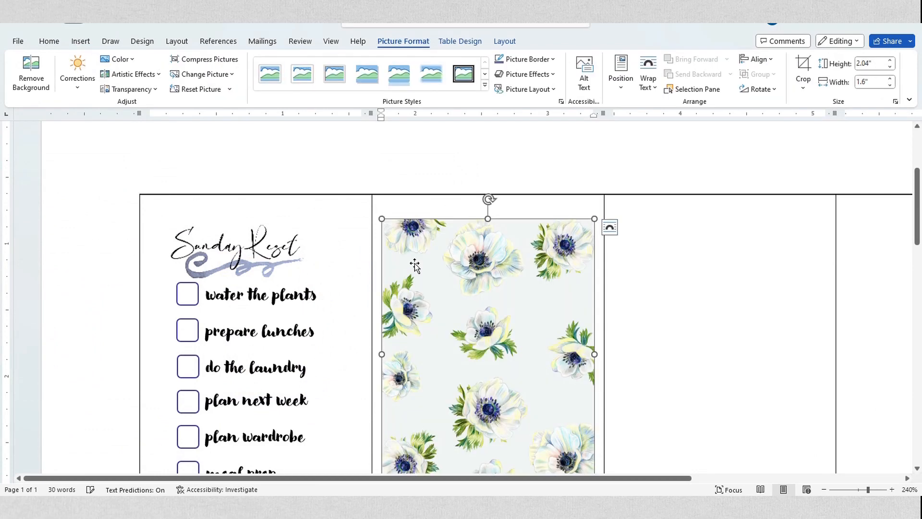
Step: Set the flower picture's text wrapping to Square and its height to 2.5"
right_click(414, 263)
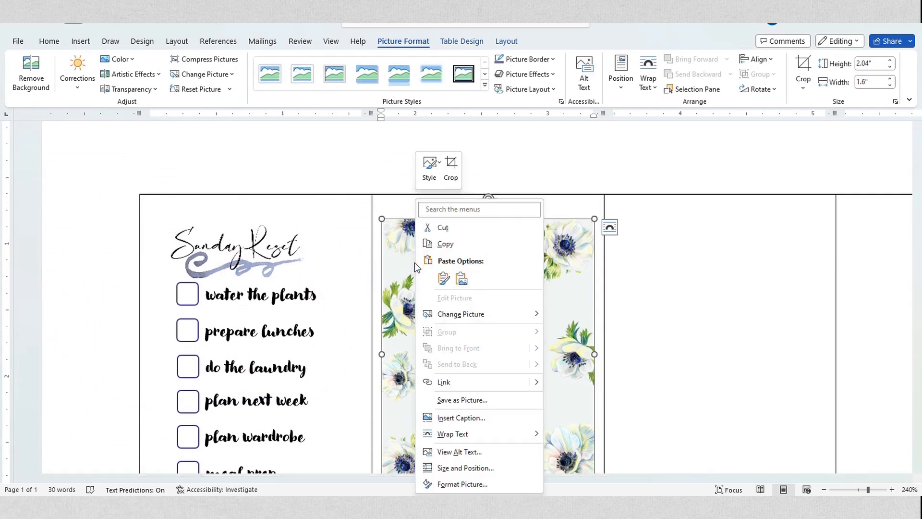
left_click(457, 434)
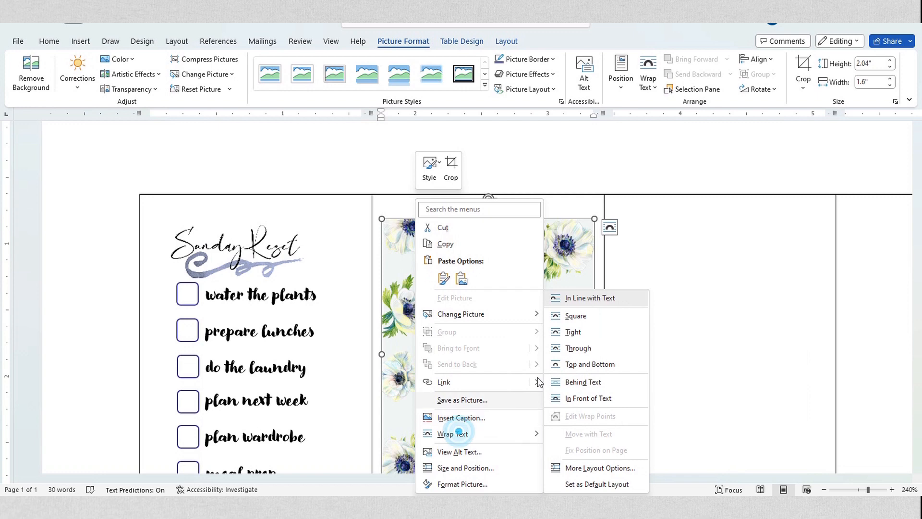
left_click(586, 317)
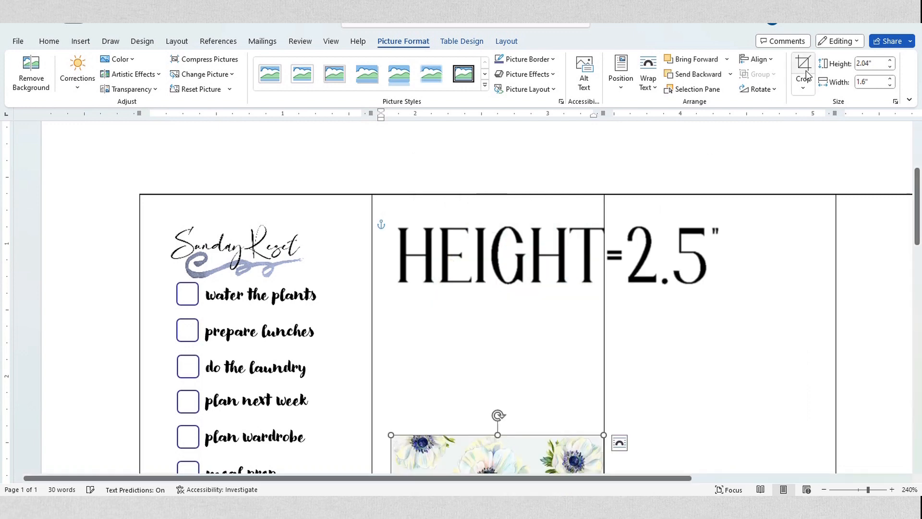
left_click(881, 65)
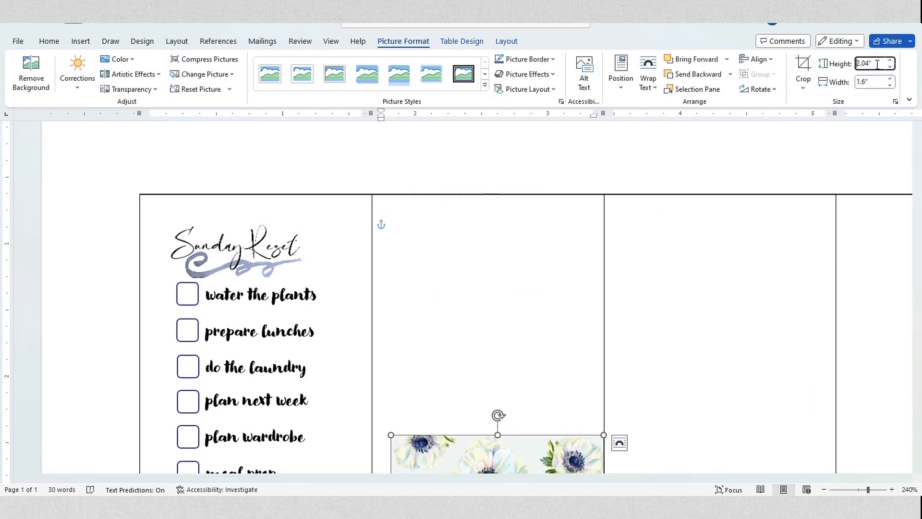
type("2.5")
key("Return")
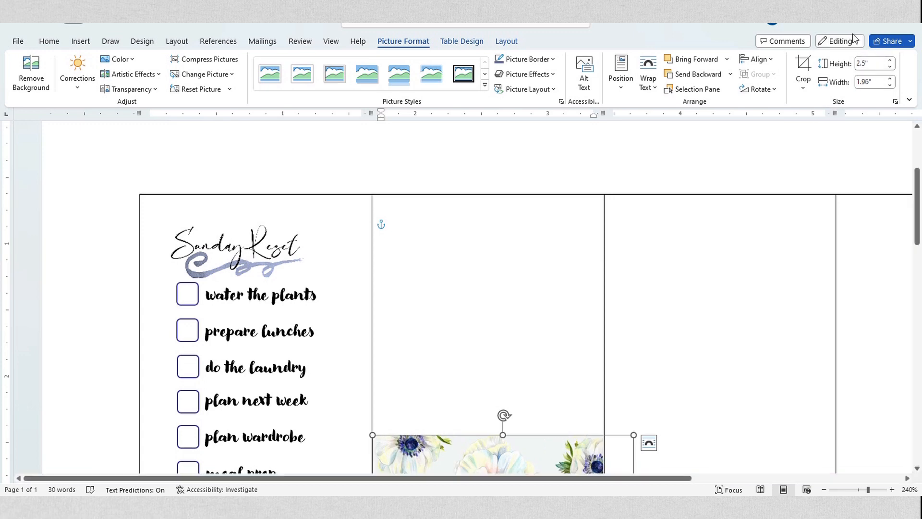
Step: Crop both sides of the flower picture to a width of 1.5" and position it within the second column
left_click_drag(374, 298, 417, 299)
left_click_drag(598, 296, 572, 297)
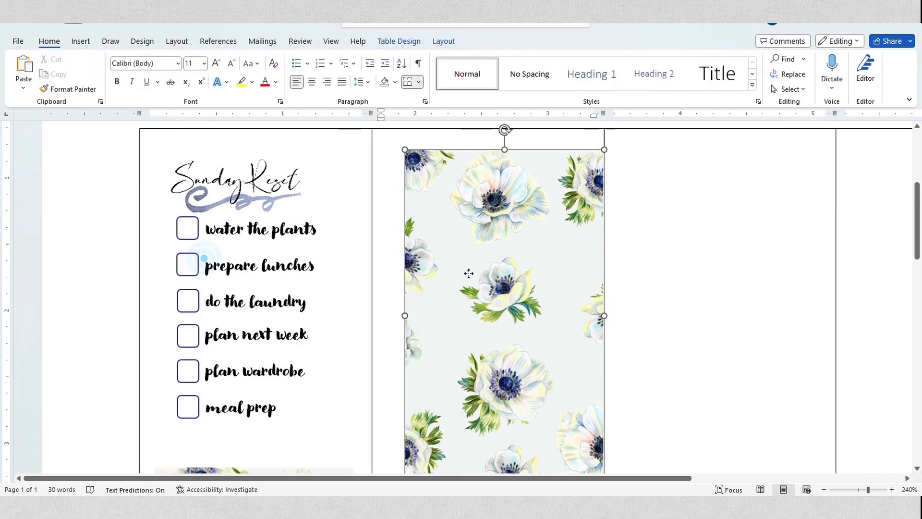
left_click_drag(468, 274, 454, 260)
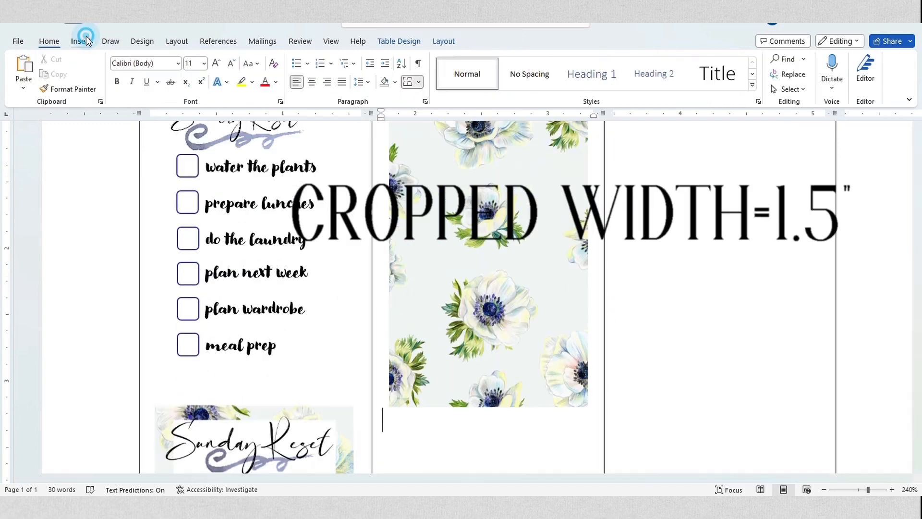
Step: Draw a white-filled rectangle about 1.7" high and 1.05" wide on the flower picture and set its text wrapping to Square
left_click(80, 41)
left_click(155, 86)
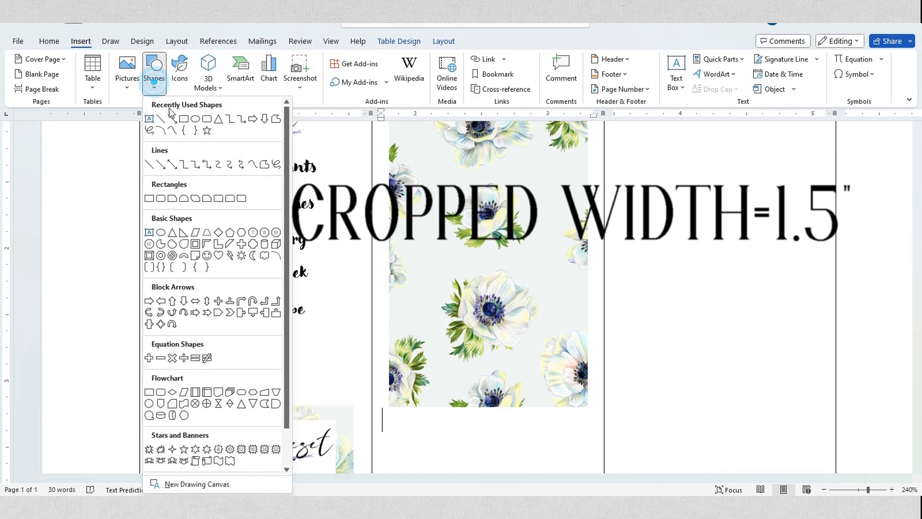
left_click(185, 120)
left_click_drag(422, 128, 560, 351)
left_click(313, 59)
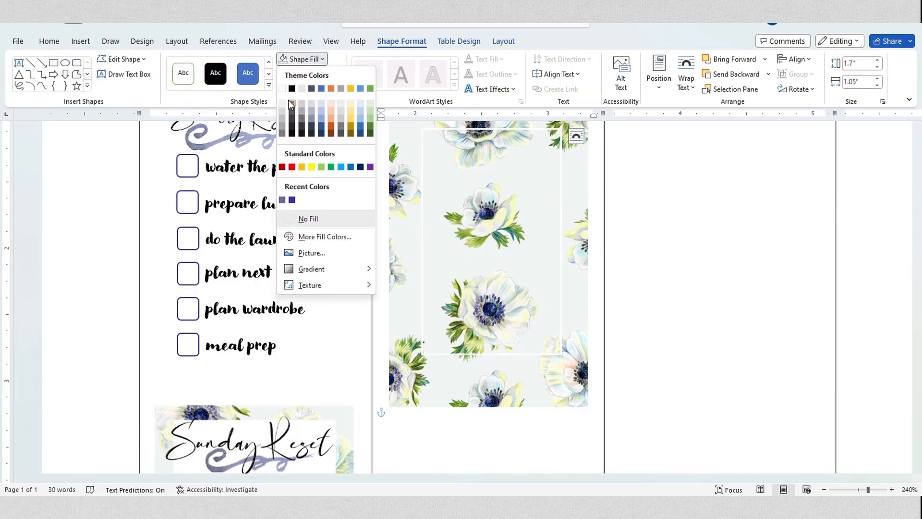
left_click(283, 89)
right_click(457, 187)
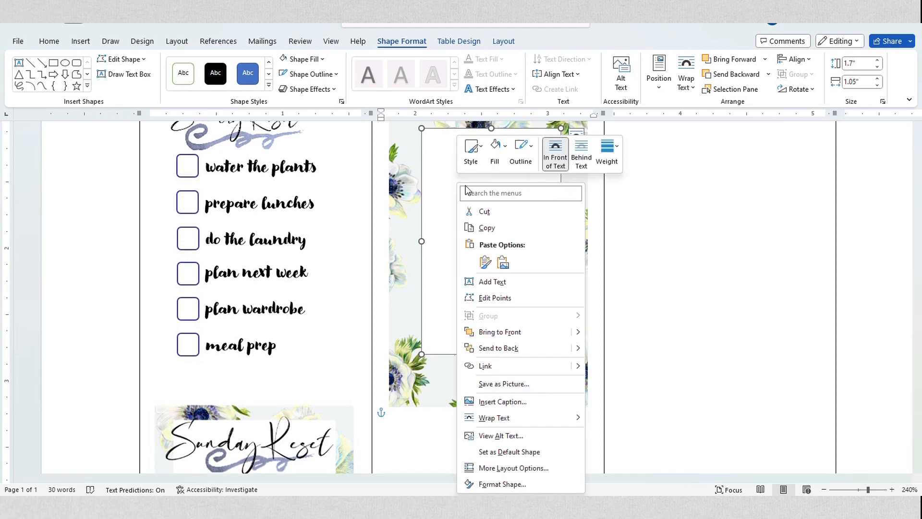
mouse_move(495, 417)
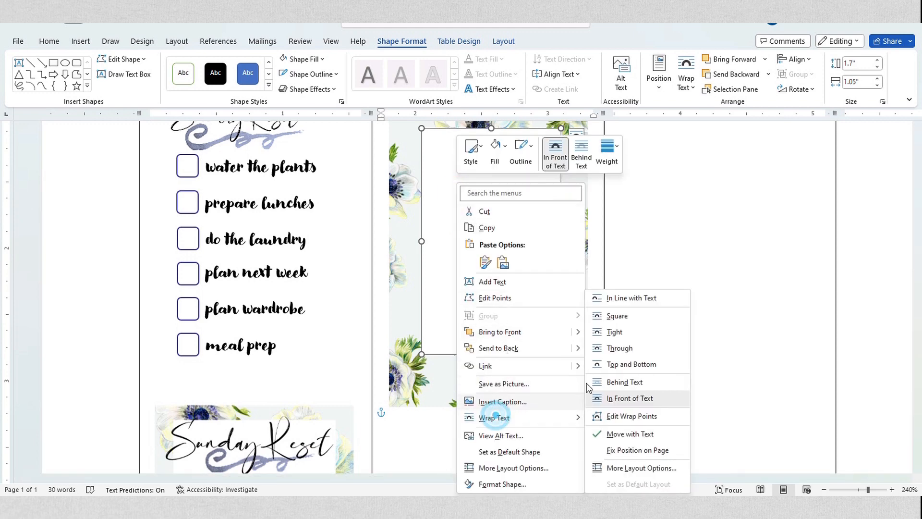
left_click(623, 316)
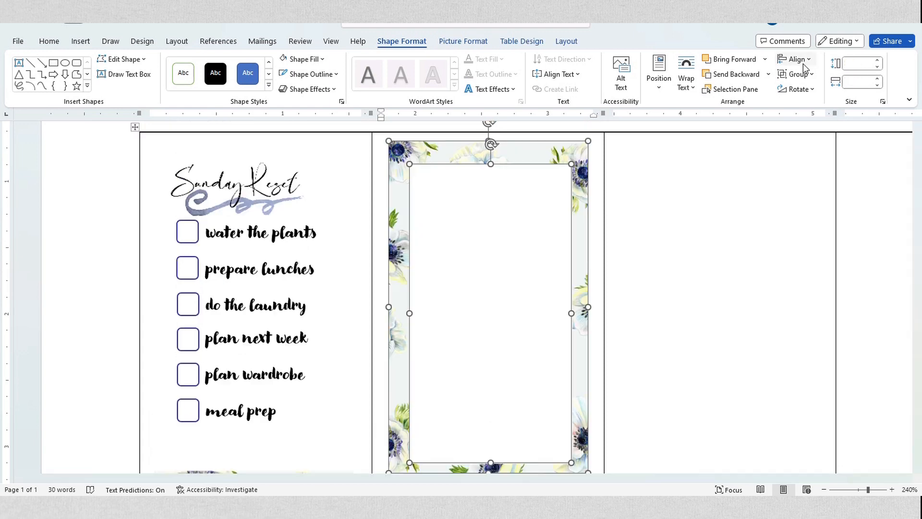
Step: Align the white rectangle and the flower picture to each other with Align Center and Align Middle
left_click(800, 59)
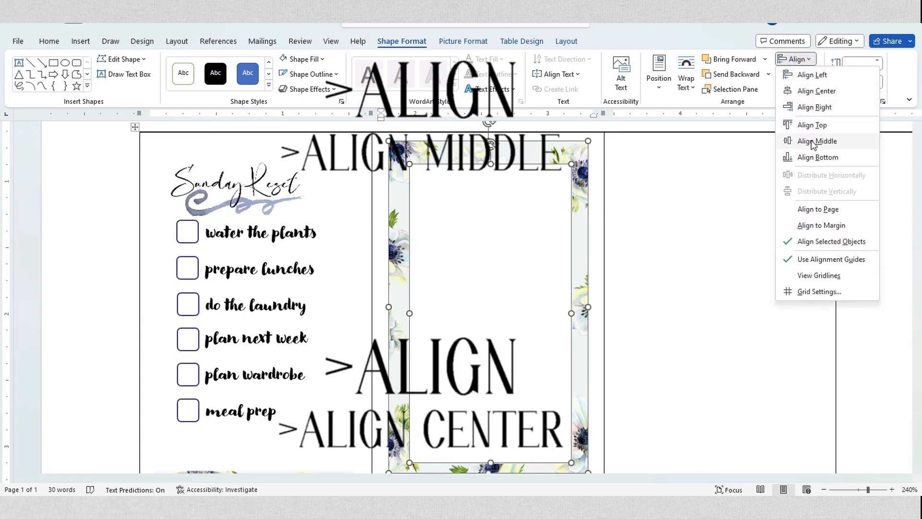
left_click(808, 90)
left_click(798, 59)
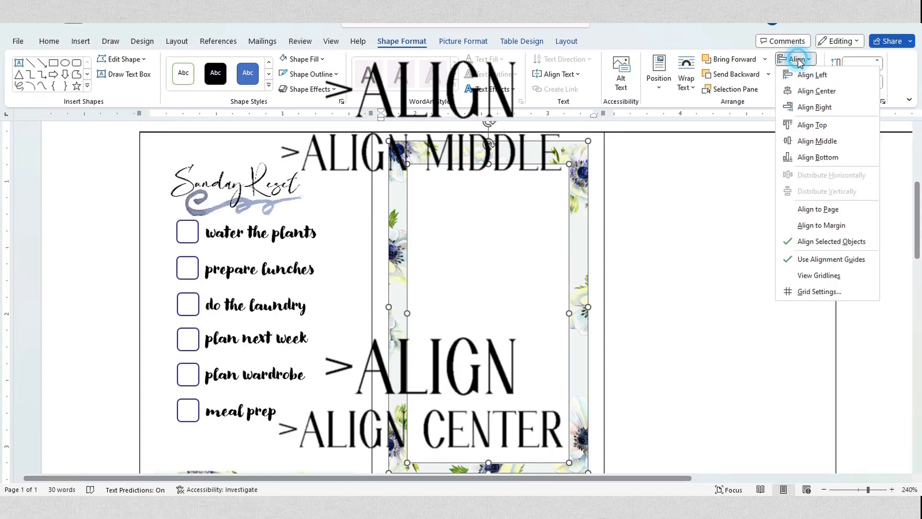
left_click(817, 142)
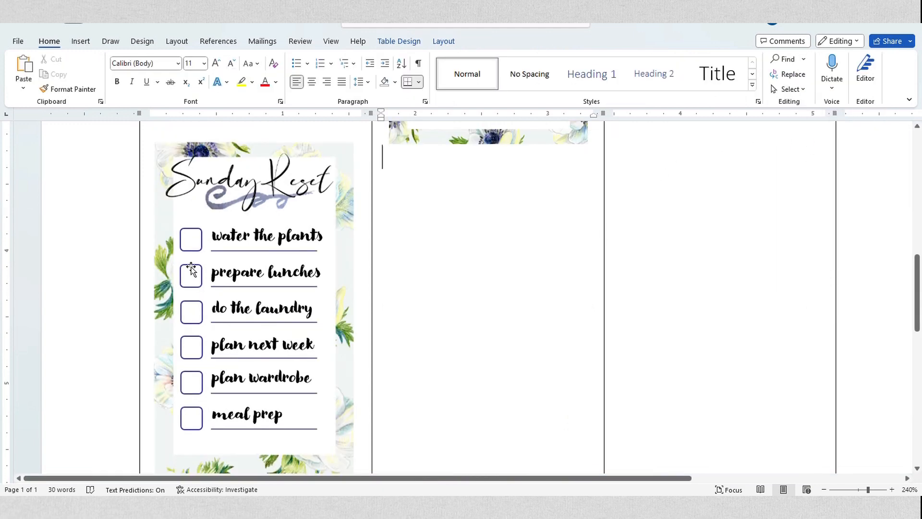
Step: Copy the checkbox group from the floral Sunday Reset card and paste it into the second column
left_click(191, 269)
right_click(191, 267)
left_click(220, 259)
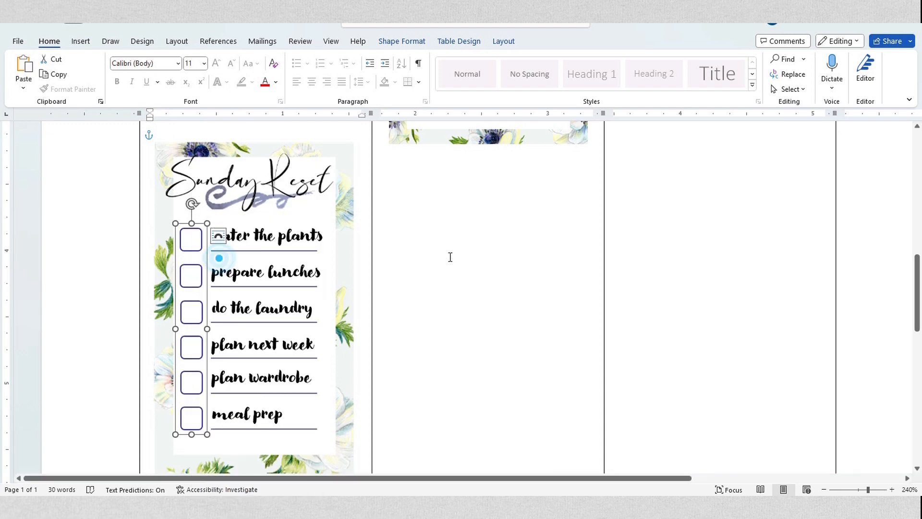
left_click(454, 252)
right_click(455, 251)
left_click(483, 281)
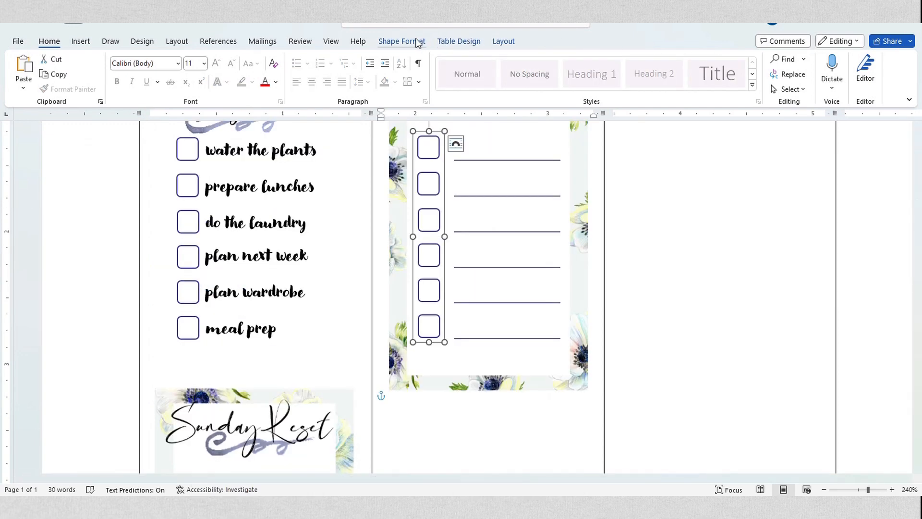
Step: Resize the pasted checkbox group to 1.21" high and 0.13" wide
left_click(418, 42)
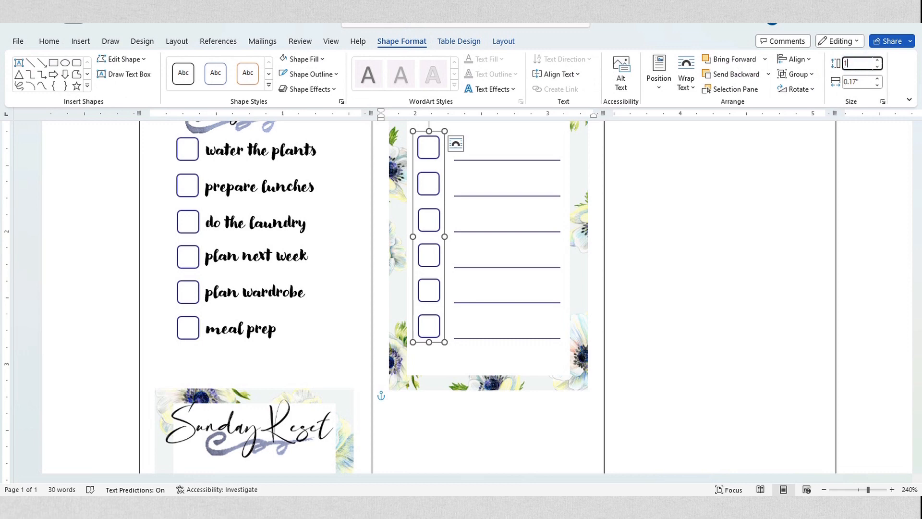
type("1.21")
key("Return")
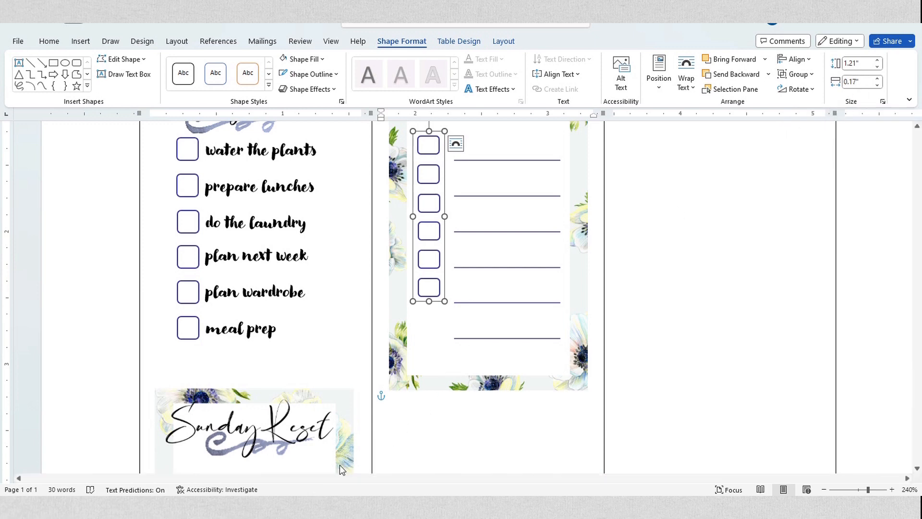
left_click(855, 80)
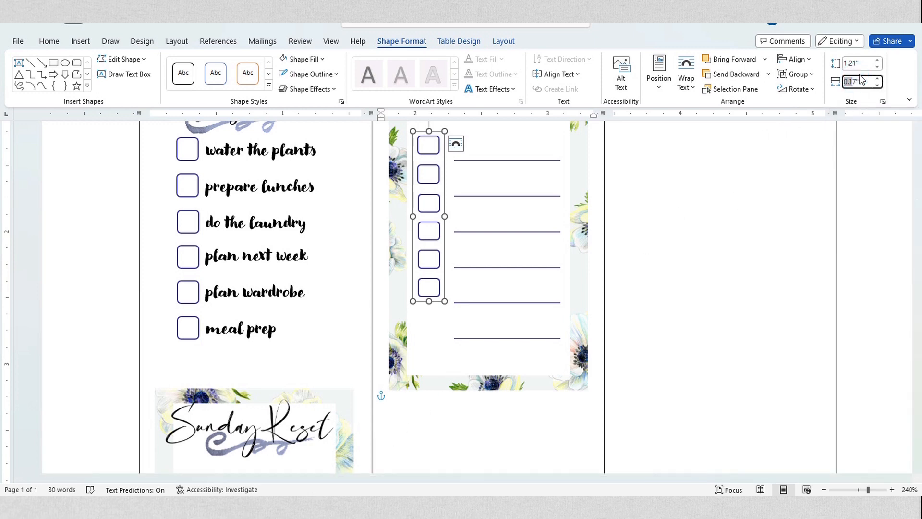
type(".13")
key("Return")
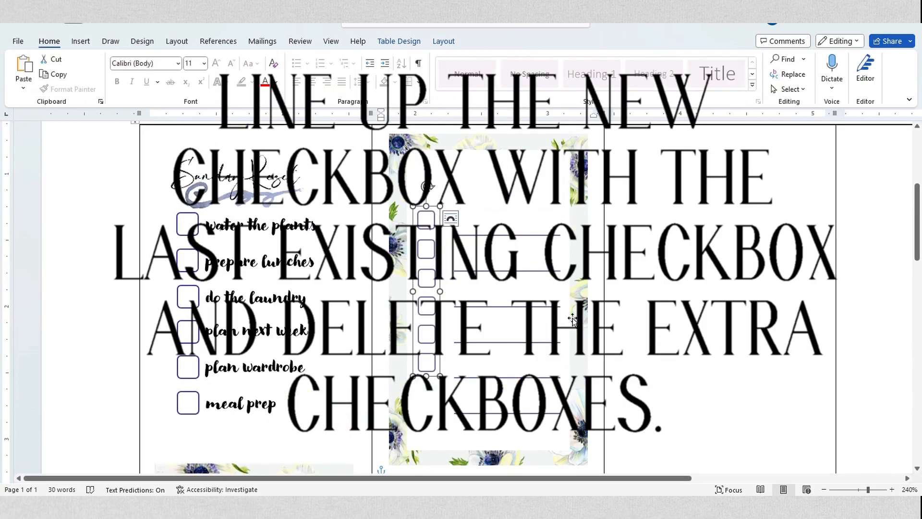
Step: Paste another copy of the small checkbox group and line up its first checkbox with the last existing one
left_click(592, 311)
key("ctrl+v")
scroll(417, 255, "up", 3)
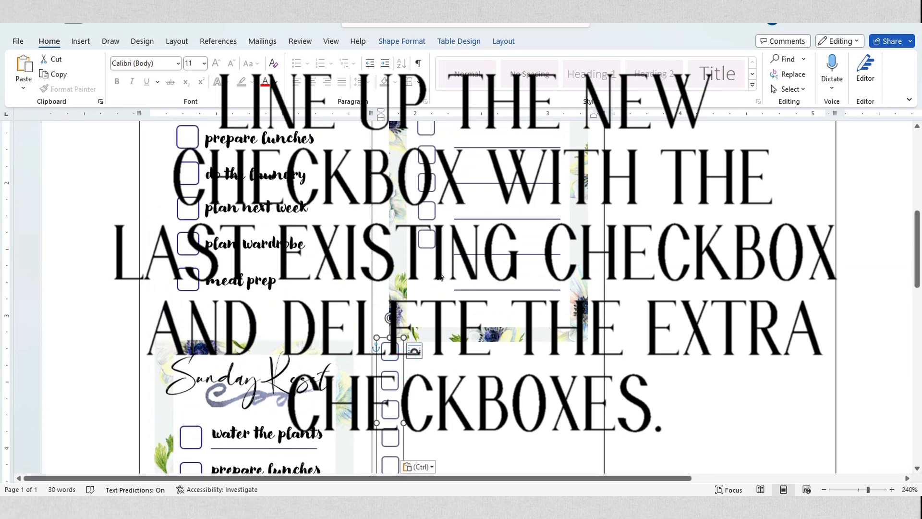
left_click(404, 369)
left_click_drag(401, 369, 438, 256)
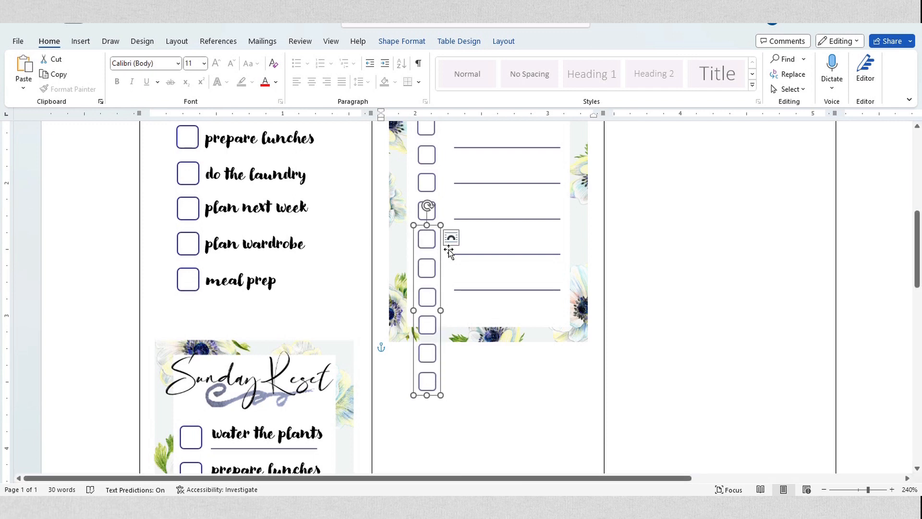
Step: Delete the overlapping first checkbox and the last three checkboxes of the second checkbox group
left_click(424, 239)
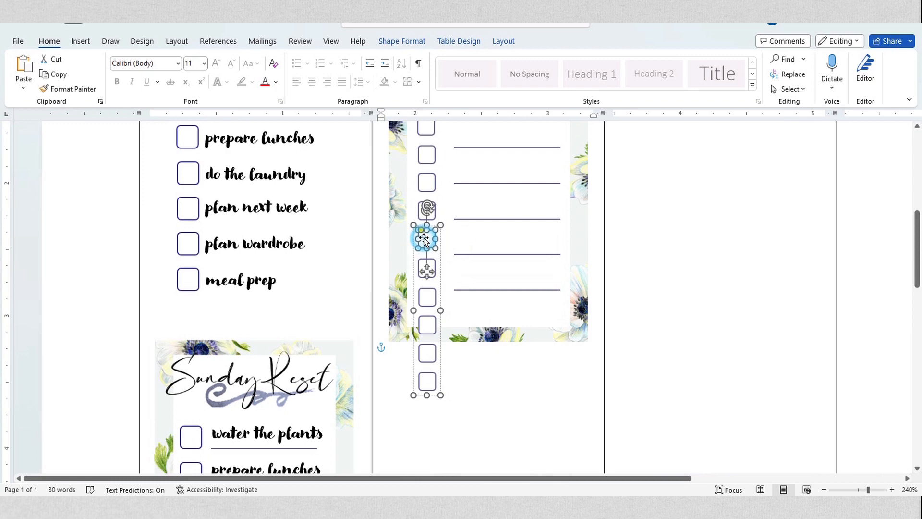
key("Delete")
left_click(433, 330)
key("Delete")
left_click(431, 355)
key("Delete")
left_click(433, 380)
key("Delete")
left_click(494, 363)
Step: Move the underline group next to the new checkboxes and shrink it to match the first six checkboxes' spacing
scroll(438, 262, "up", 1)
left_click_drag(479, 176, 460, 172)
scroll(517, 232, "up", 1)
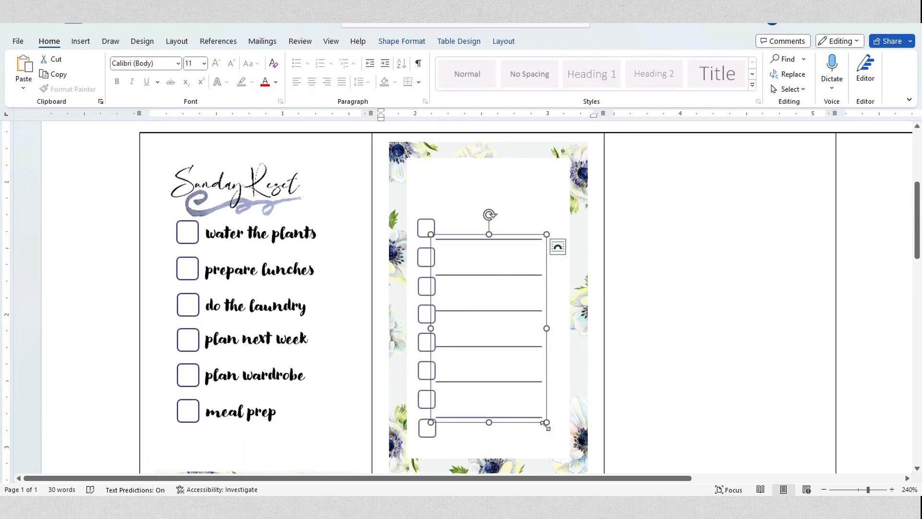
left_click_drag(544, 421, 534, 381)
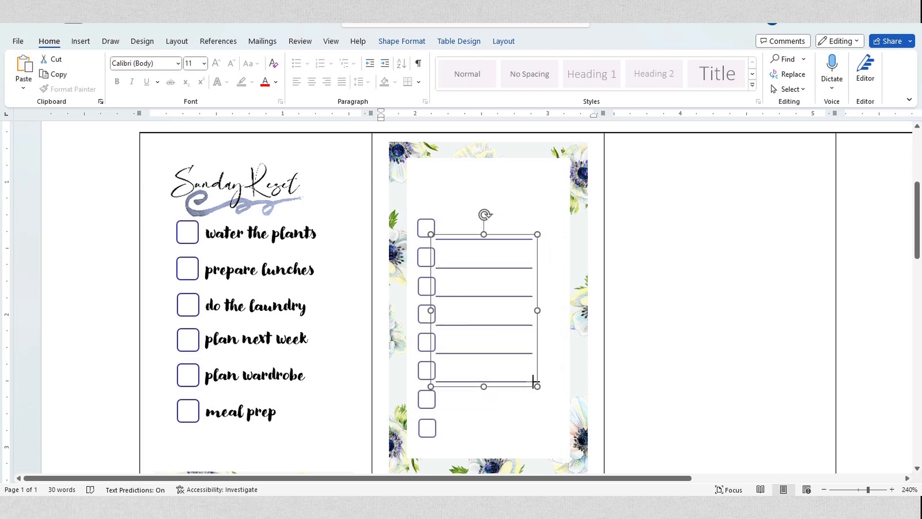
Step: Line up a copy of the underline group with the lowest checkboxes and delete its last three lines
left_click_drag(525, 177, 529, 180)
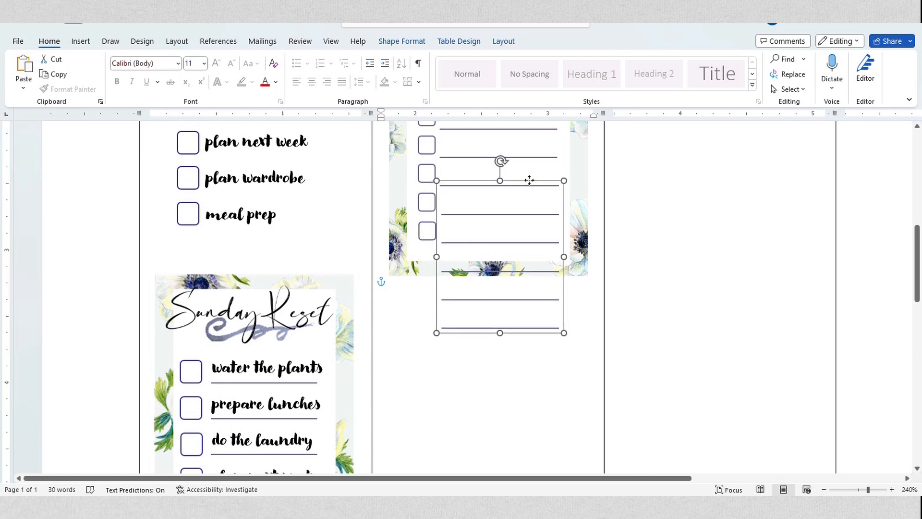
left_click(496, 272)
key("Delete")
left_click(485, 300)
key("Delete")
left_click(486, 329)
key("Delete")
left_click(483, 352)
scroll(570, 302, "up", 4)
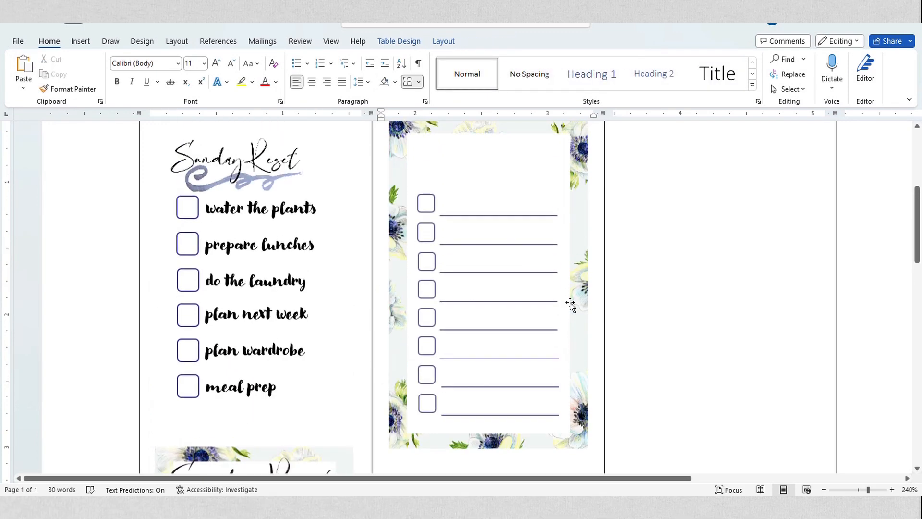